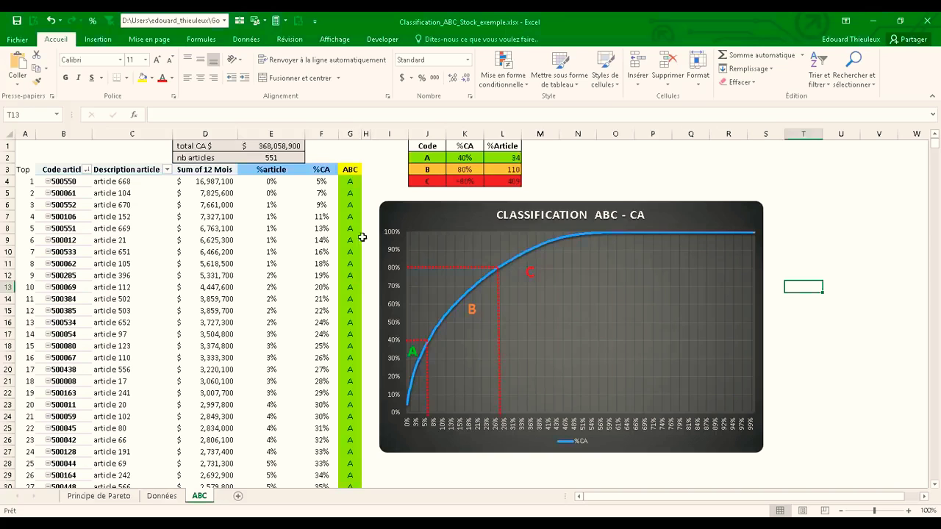
Step: On the Données sheet, confirm the formula =SOMME(L3:W3) in AB3 and fill it down the 12 Mois column
{"action": "left_click", "coordinate": [162, 497]}
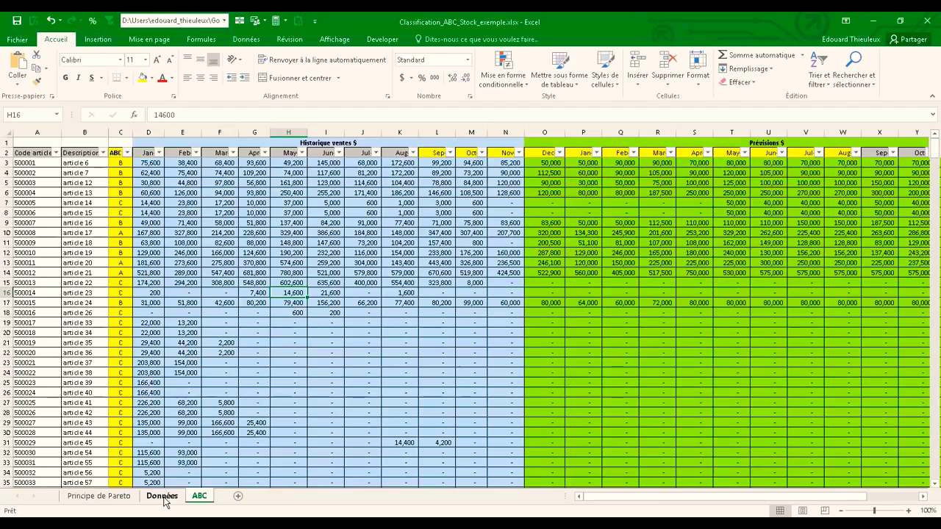
{"action": "left_click", "coordinate": [338, 338]}
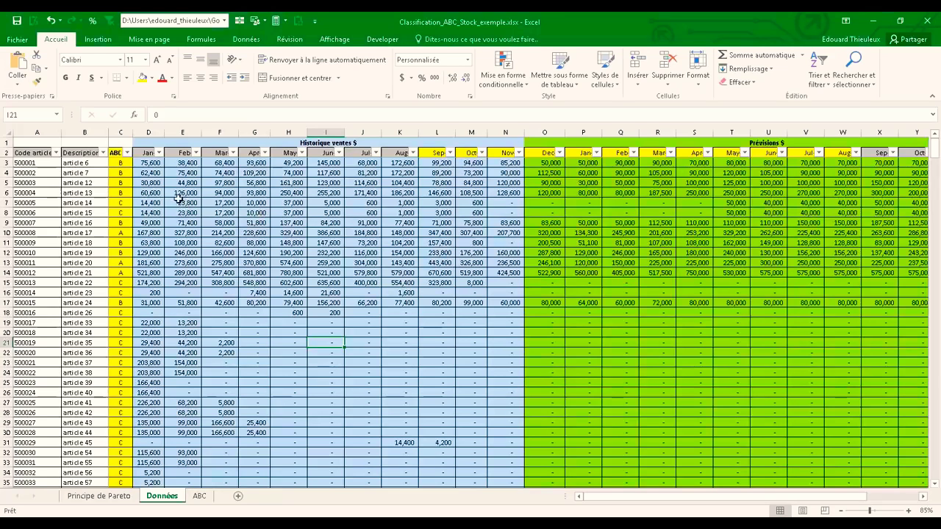
{"action": "left_click_drag", "start_coordinate": [666, 498], "coordinate": [850, 476]}
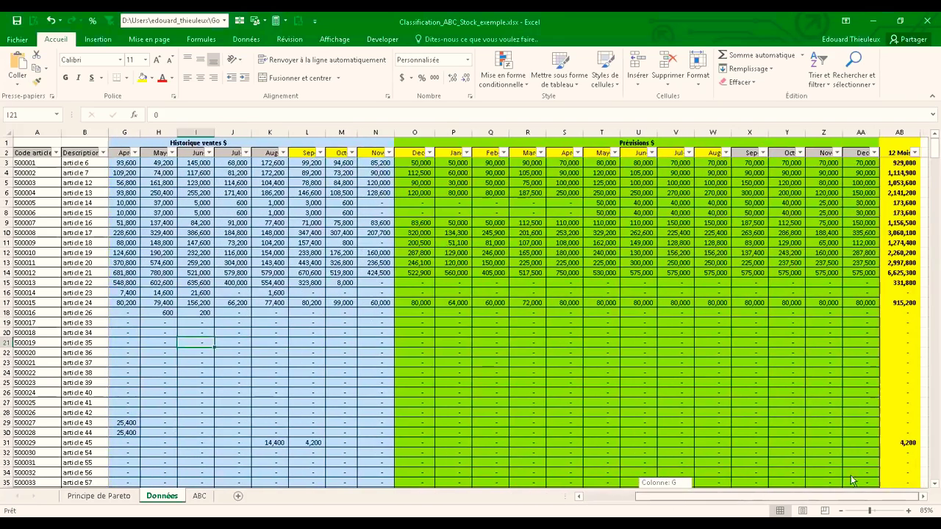
{"action": "left_click", "coordinate": [901, 163]}
{"action": "left_click", "coordinate": [195, 114]}
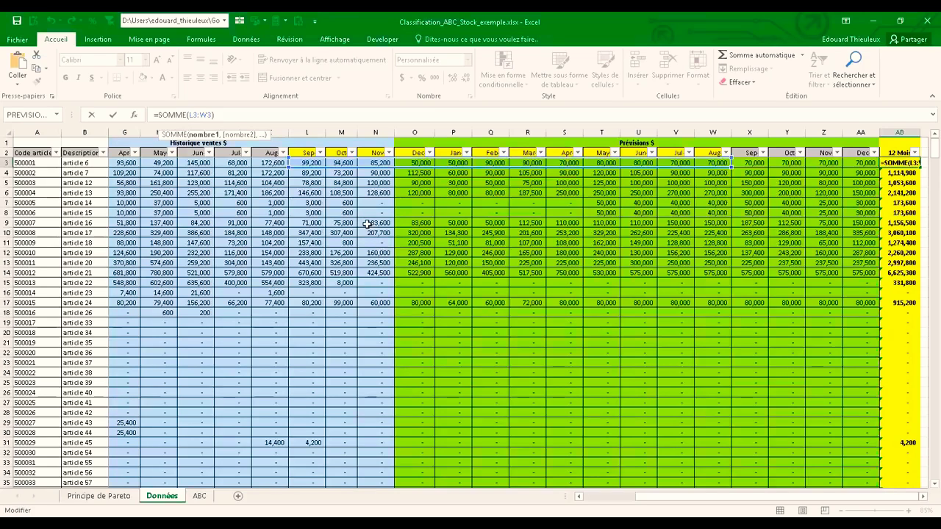
{"action": "key", "text": "ctrl+Return"}
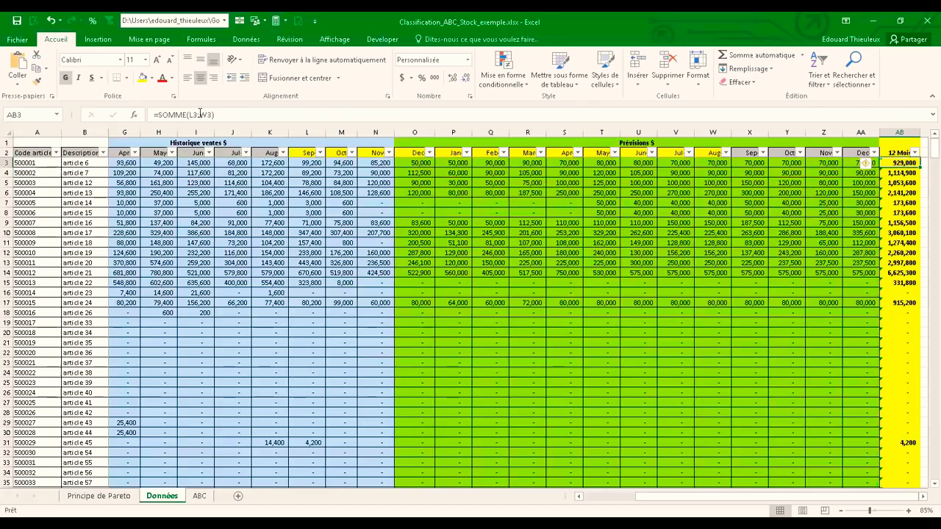
{"action": "double_click", "coordinate": [920, 167]}
{"action": "left_click", "coordinate": [903, 173]}
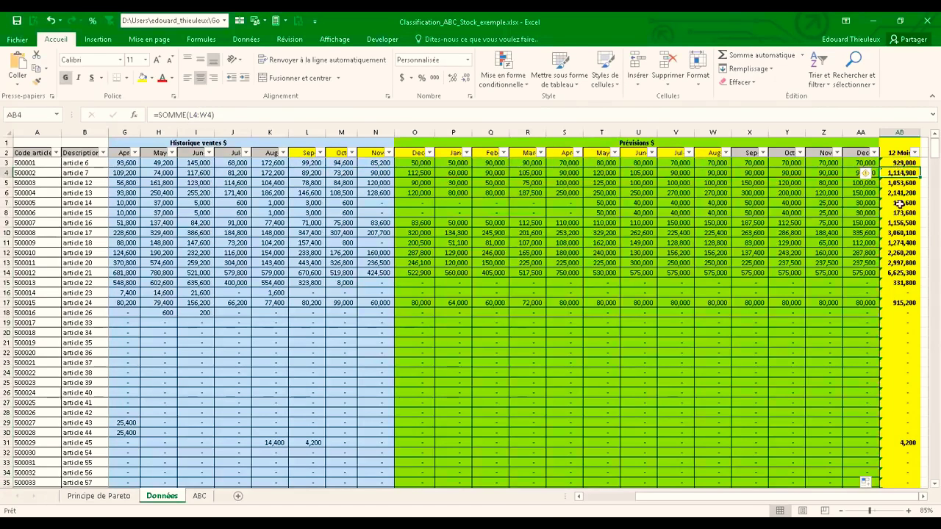
Step: Look through the article rows on the Données sheet, with their ABC classes, sales history and forecasts
{"action": "left_click_drag", "start_coordinate": [836, 495], "coordinate": [728, 497]}
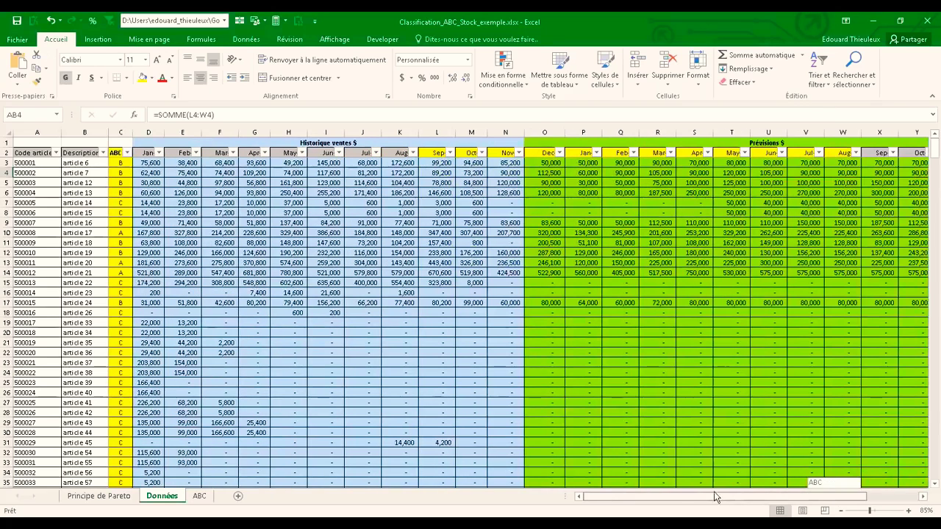
{"action": "left_click", "coordinate": [254, 273]}
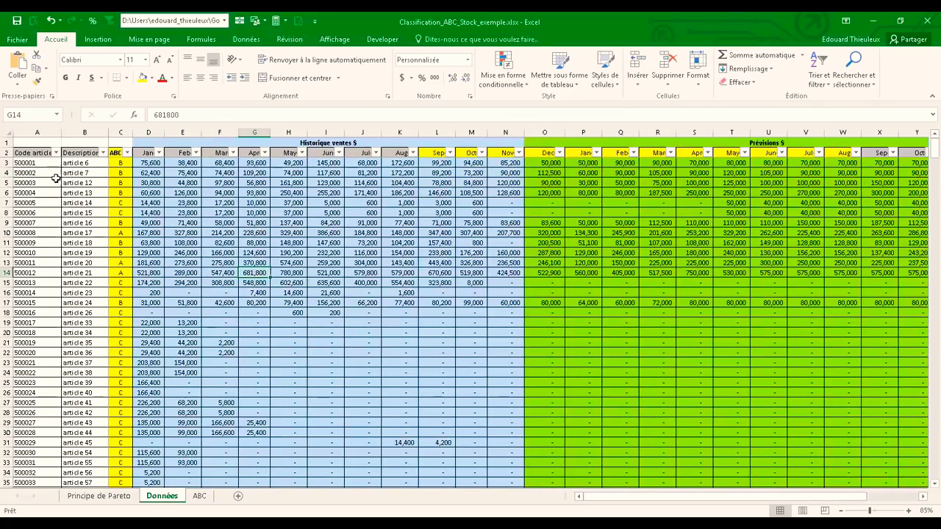
{"action": "scroll", "coordinate": [577, 354], "scroll_direction": "down", "scroll_amount": 19}
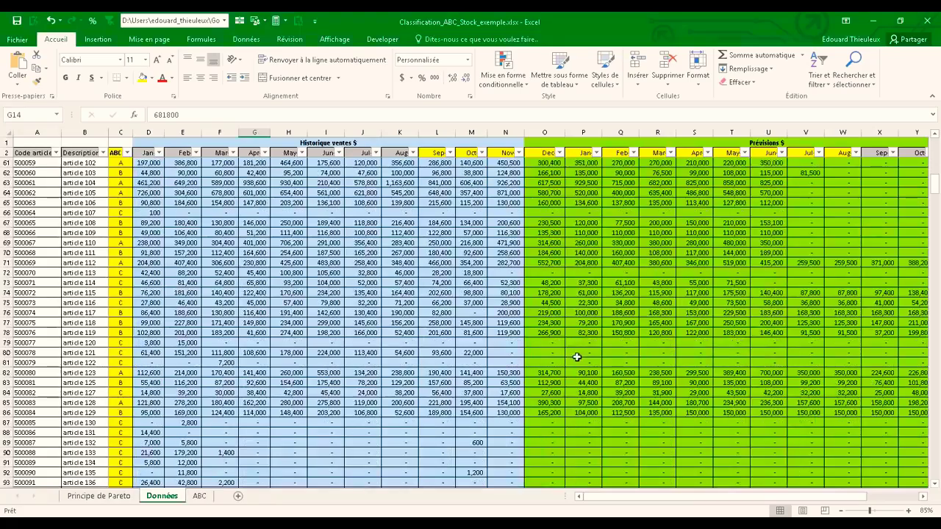
{"action": "scroll", "coordinate": [577, 354], "scroll_direction": "down", "scroll_amount": 20}
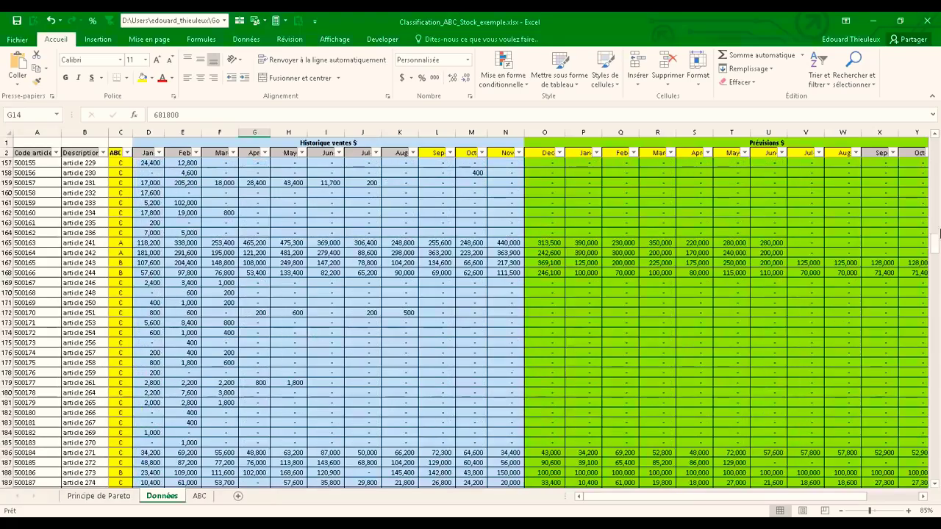
{"action": "left_click_drag", "start_coordinate": [939, 251], "coordinate": [936, 147]}
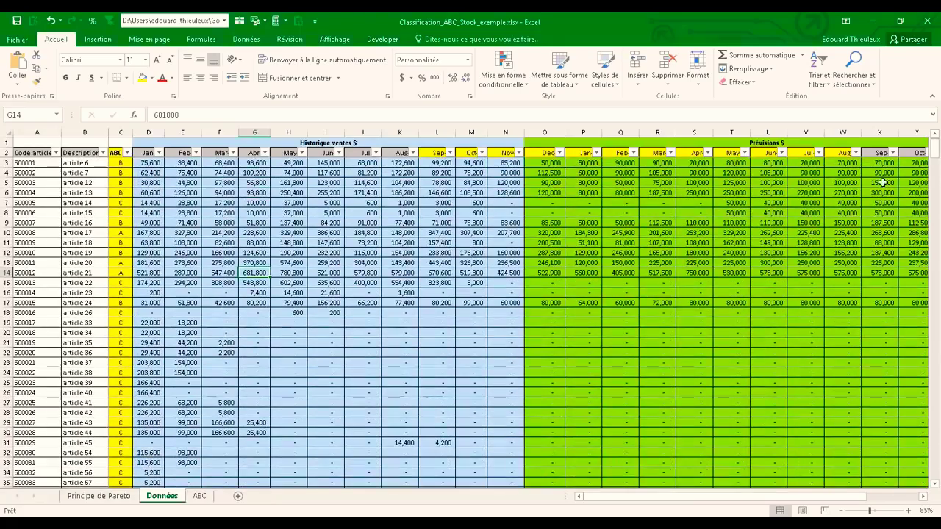
Step: Insert a pivot table on a new worksheet from the Données range, columns A to AB, from header row 2 to the sheet's last row
{"action": "left_click", "coordinate": [36, 151]}
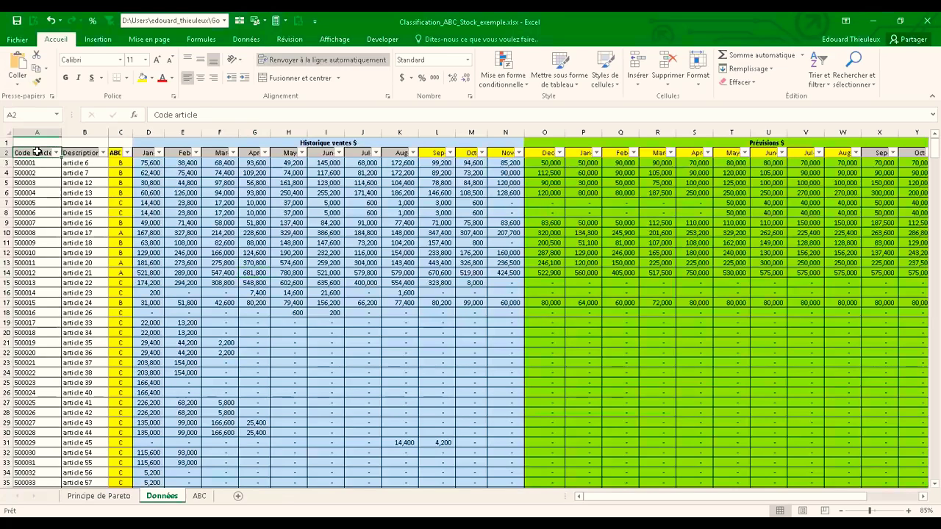
{"action": "key", "text": "shift+Right"}
{"action": "key", "text": "shift+Right"}
{"action": "key", "text": "shift+Right"}
{"action": "key", "text": "shift+Right"}
{"action": "key", "text": "shift+Right"}
{"action": "key", "text": "shift+Right"}
{"action": "key", "text": "shift+Right"}
{"action": "key", "text": "shift+Right"}
{"action": "key", "text": "shift+Right"}
{"action": "key", "text": "shift+Right"}
{"action": "key", "text": "shift+Right"}
{"action": "key", "text": "shift+Right"}
{"action": "key", "text": "shift+Right"}
{"action": "key", "text": "shift+Right"}
{"action": "key", "text": "shift+Right"}
{"action": "key", "text": "shift+Right"}
{"action": "key", "text": "shift+Right"}
{"action": "key", "text": "shift+Right"}
{"action": "key", "text": "shift+Right"}
{"action": "key", "text": "shift+Right"}
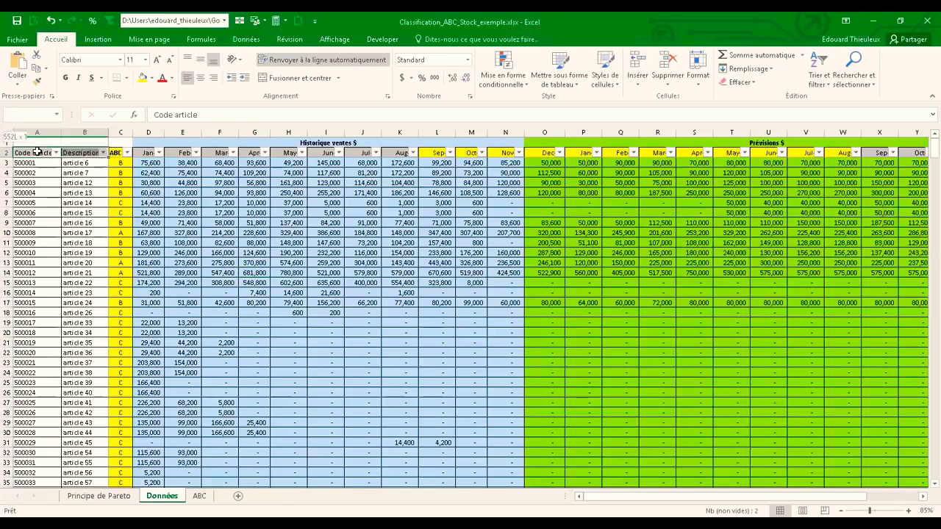
{"action": "key", "text": "shift+Left"}
{"action": "key", "text": "shift+Left"}
{"action": "key", "text": "shift+Left"}
{"action": "key", "text": "shift+Left"}
{"action": "key", "text": "shift+Left"}
{"action": "key", "text": "shift+Left"}
{"action": "key", "text": "shift+Left"}
{"action": "key", "text": "shift+Right"}
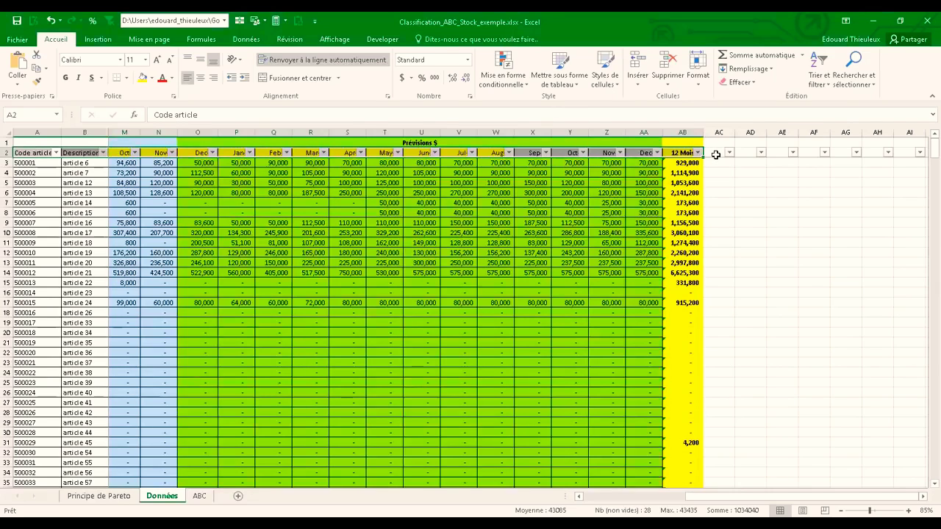
{"action": "key", "text": "ctrl+shift+Down"}
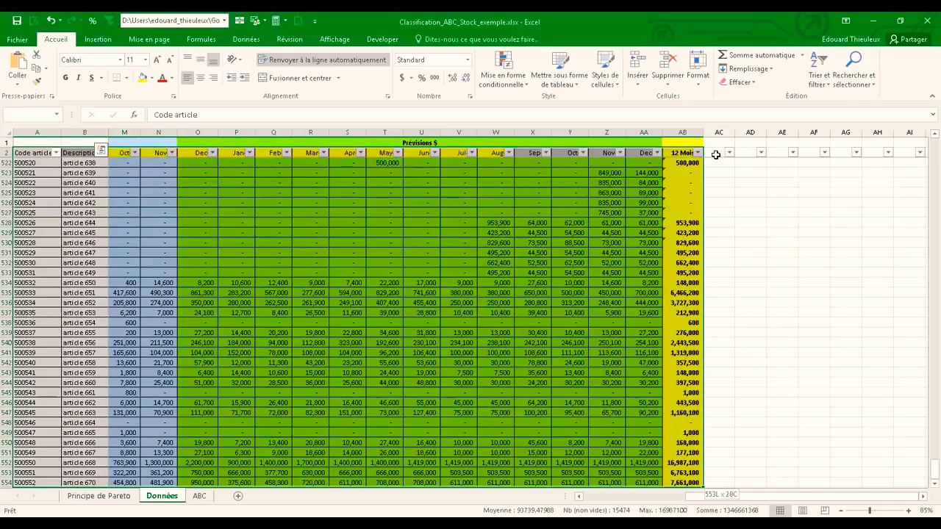
{"action": "key", "text": "ctrl+shift+Down"}
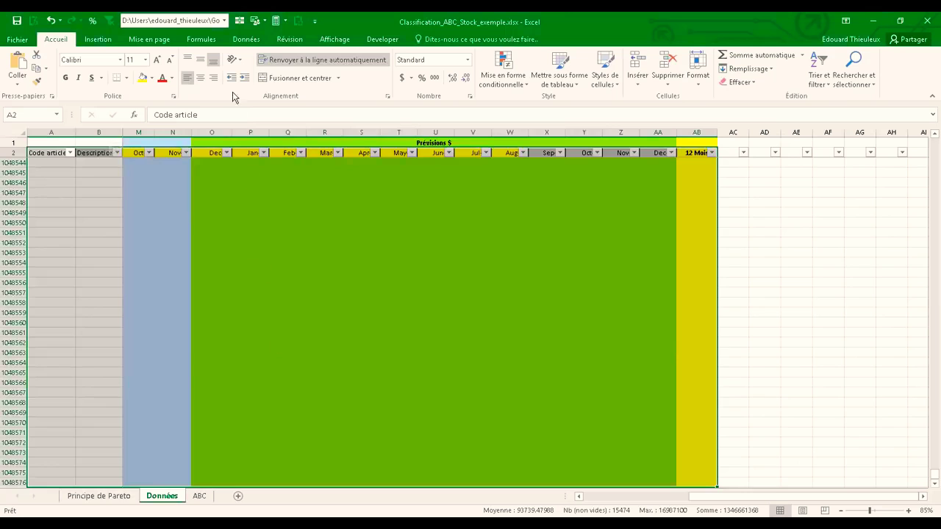
{"action": "left_click", "coordinate": [97, 39]}
{"action": "left_click", "coordinate": [27, 74]}
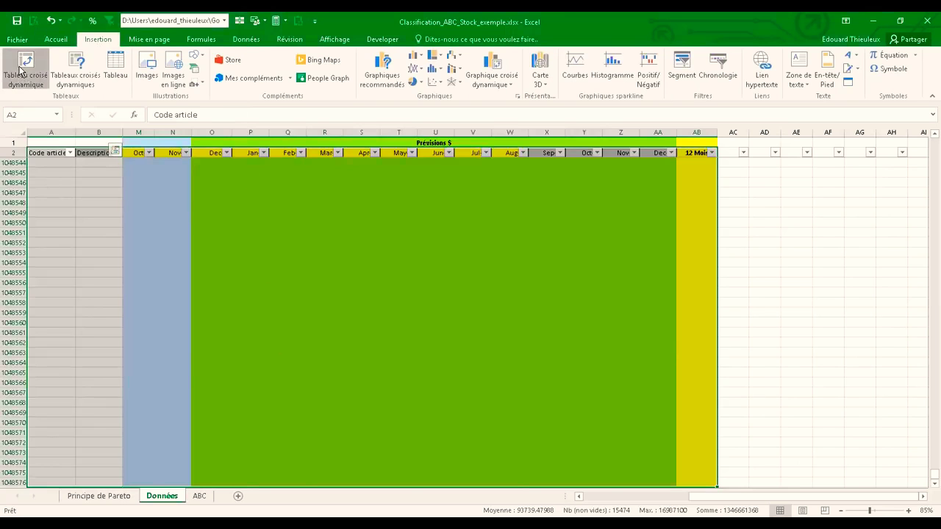
{"action": "left_click", "coordinate": [418, 405]}
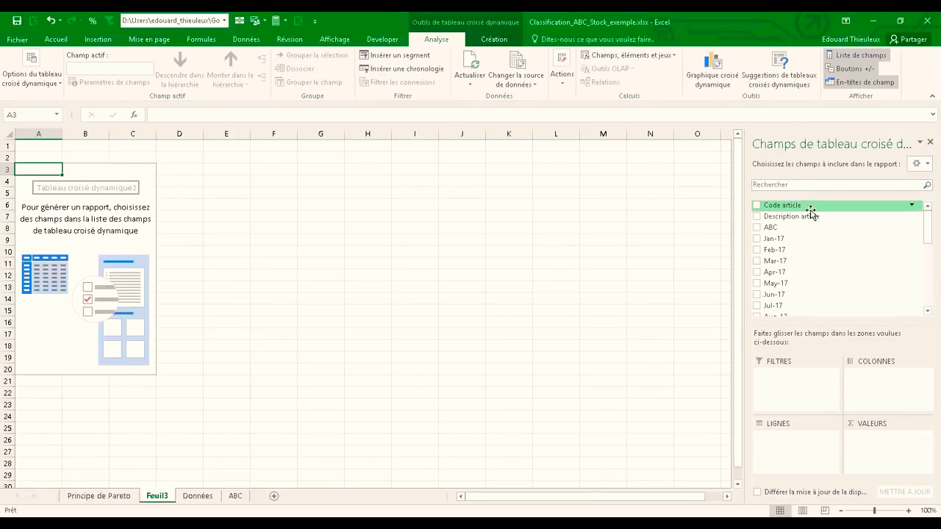
Step: Add Code article and Description article as pivot row fields and 12 Mois as the value field
{"action": "left_click_drag", "start_coordinate": [798, 207], "coordinate": [797, 450]}
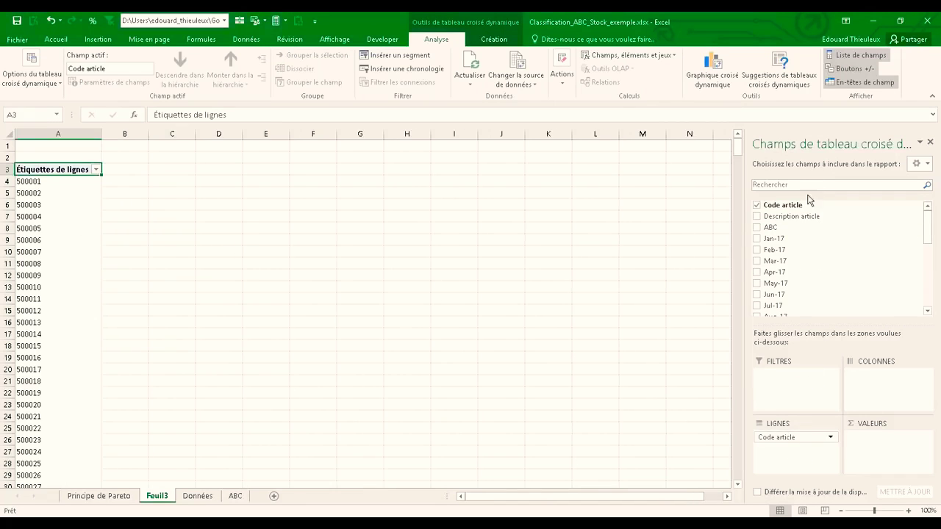
{"action": "left_click_drag", "start_coordinate": [794, 219], "coordinate": [790, 452]}
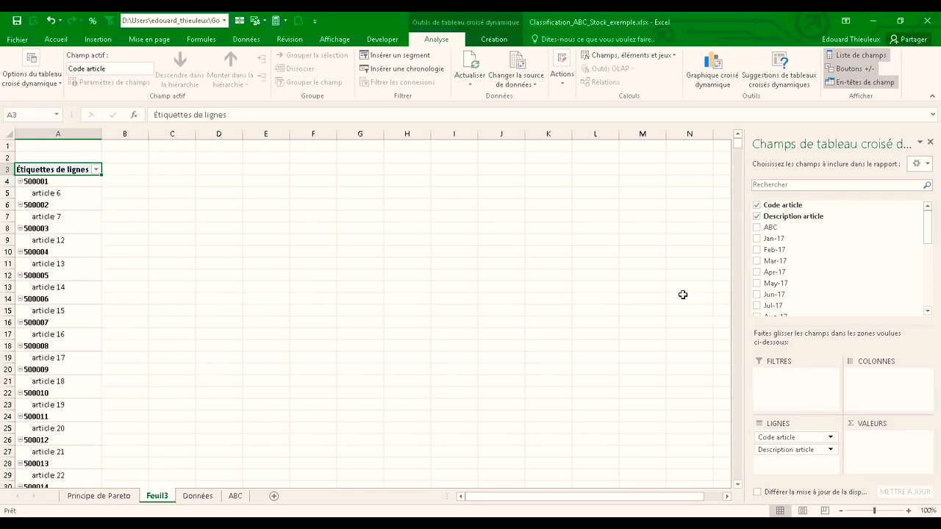
{"action": "left_click_drag", "start_coordinate": [927, 221], "coordinate": [928, 308]}
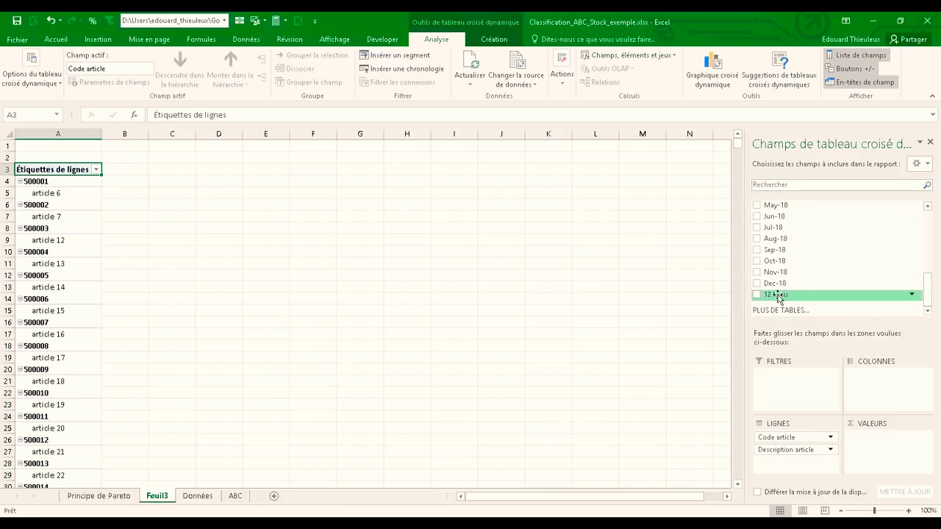
{"action": "left_click_drag", "start_coordinate": [780, 294], "coordinate": [892, 446]}
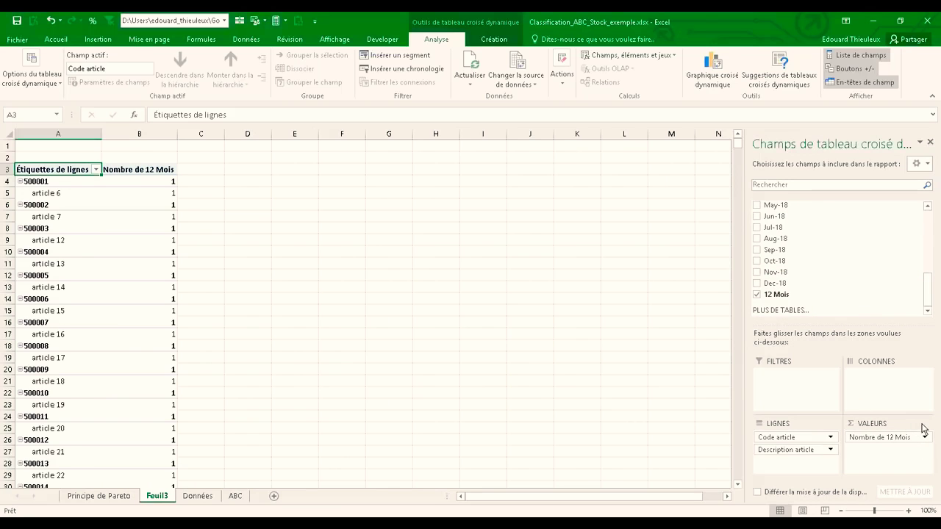
Step: Change the 12 Mois value field so that it is summarised by Somme
{"action": "left_click", "coordinate": [924, 439]}
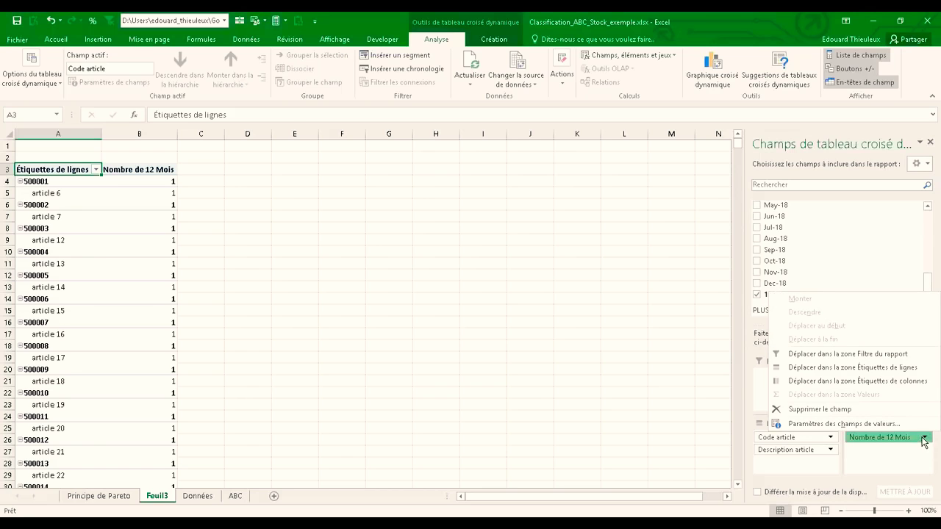
{"action": "left_click", "coordinate": [853, 425]}
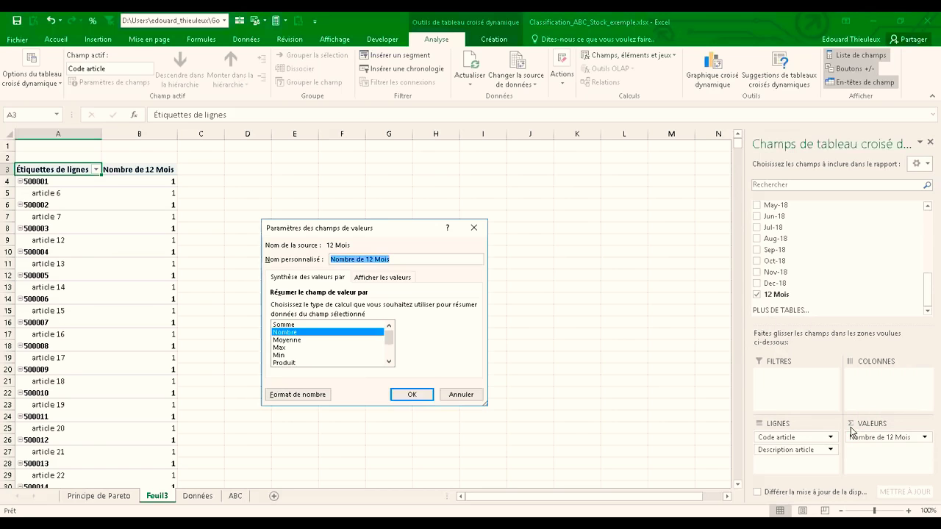
{"action": "left_click", "coordinate": [284, 324]}
{"action": "left_click", "coordinate": [405, 394]}
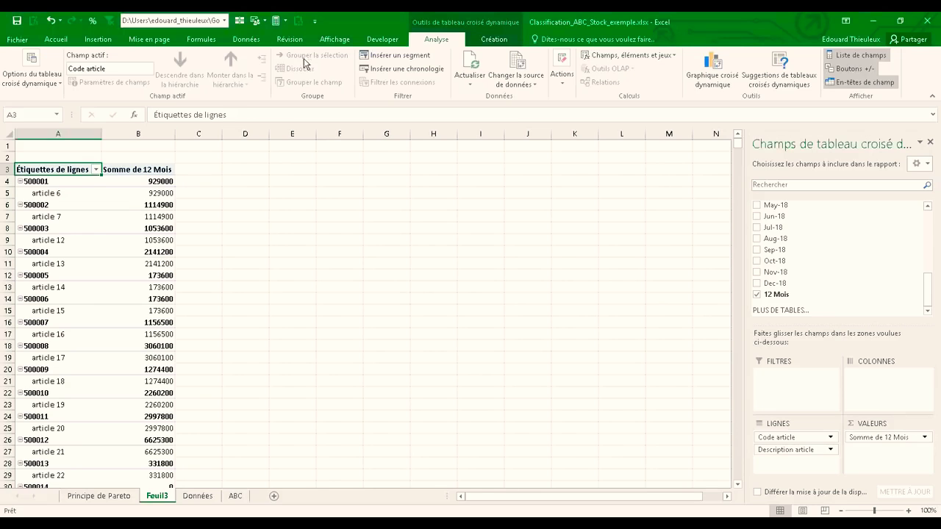
Step: Display the pivot table report in tabular form
{"action": "left_click", "coordinate": [485, 41]}
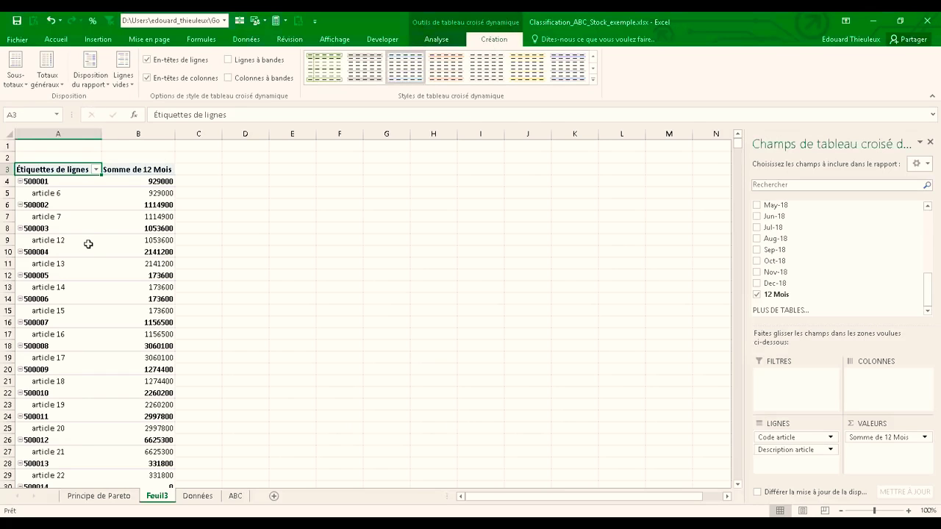
{"action": "left_click", "coordinate": [90, 82]}
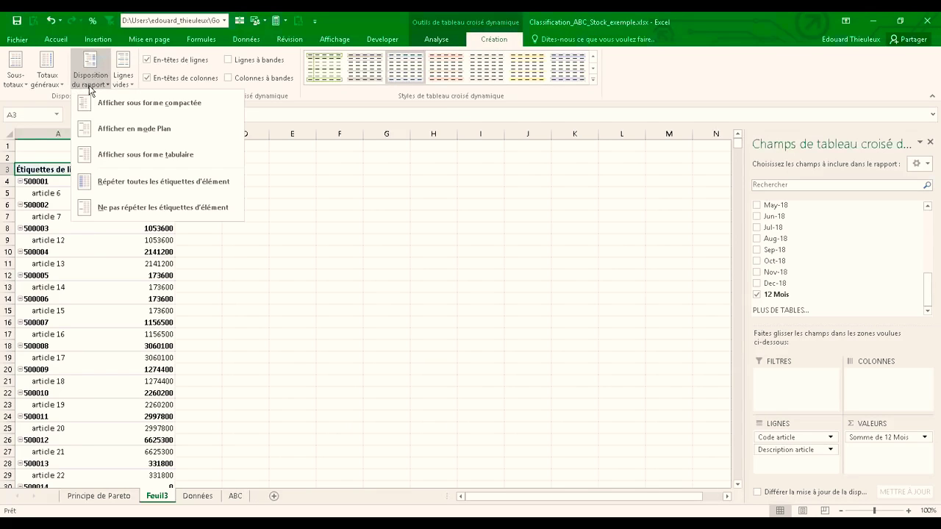
{"action": "left_click", "coordinate": [160, 154]}
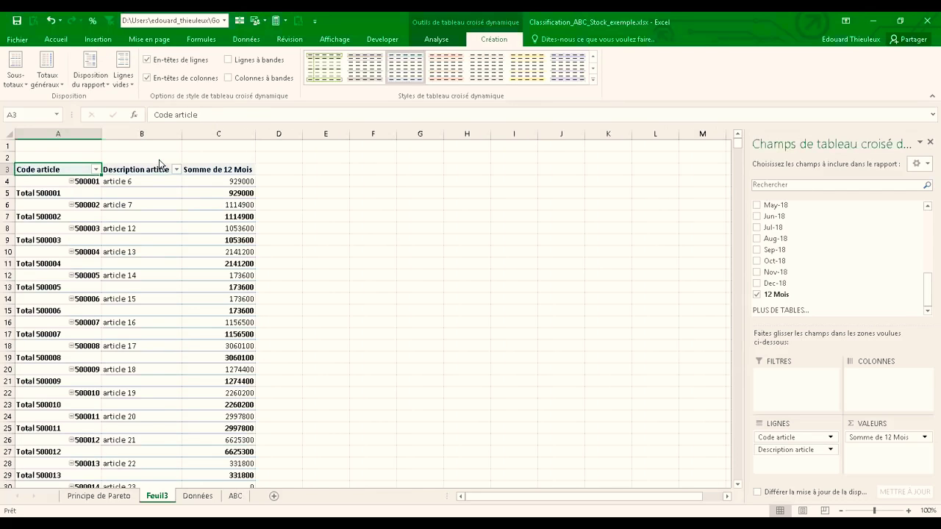
Step: Turn off the pivot table's grand totals for rows and columns and hide its subtotals
{"action": "left_click", "coordinate": [48, 84]}
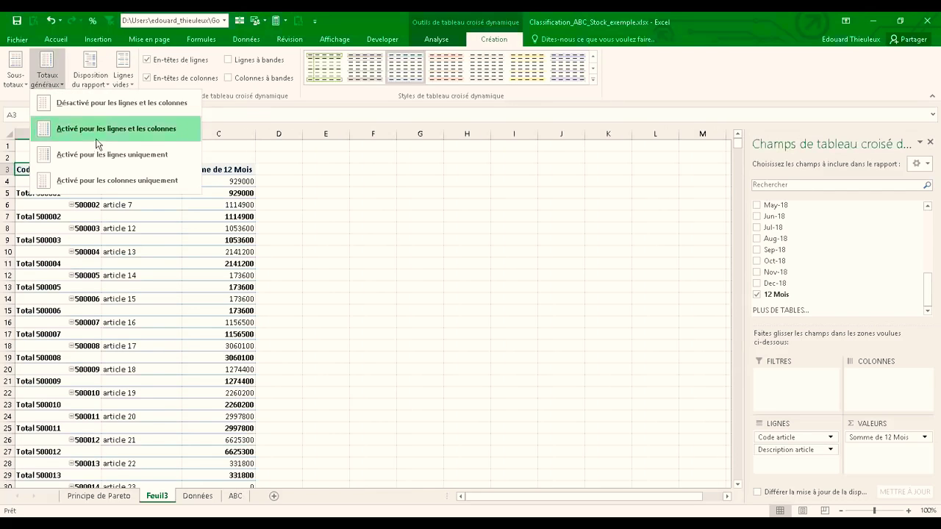
{"action": "left_click", "coordinate": [101, 109]}
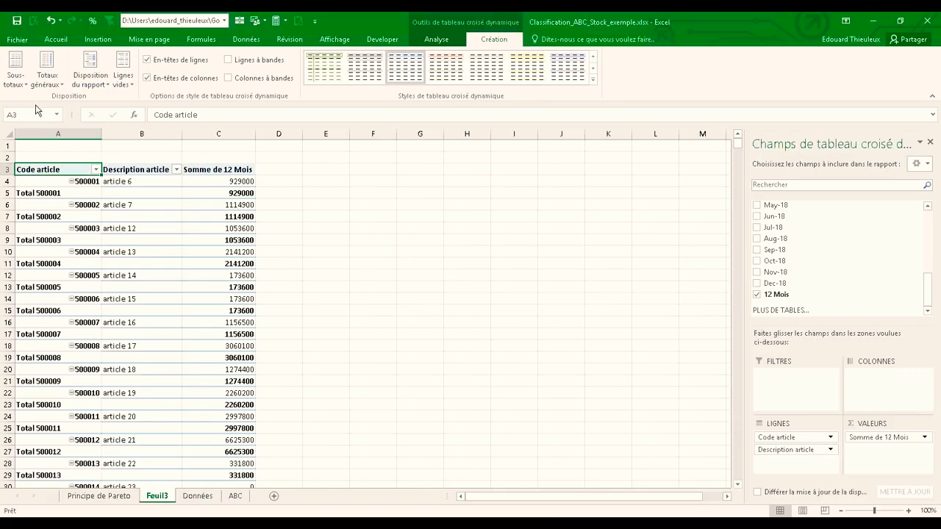
{"action": "left_click", "coordinate": [12, 83]}
{"action": "left_click", "coordinate": [47, 105]}
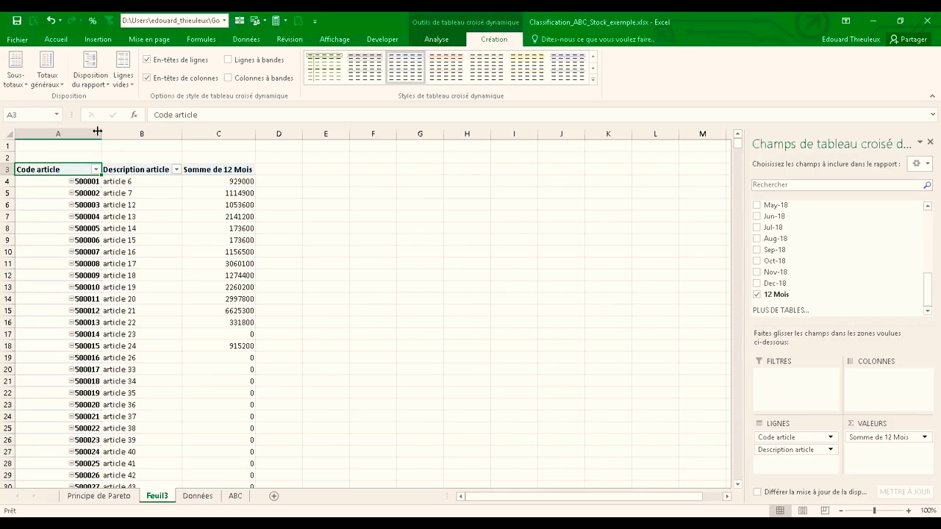
Step: Set the pivot table layout not to repeat item labels and check the resulting article list
{"action": "left_click", "coordinate": [13, 84]}
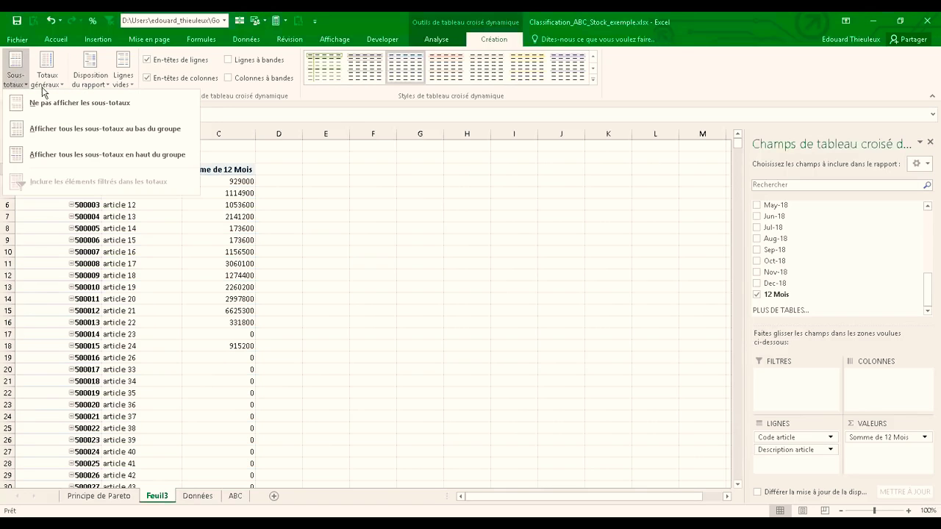
{"action": "left_click", "coordinate": [90, 79]}
{"action": "left_click", "coordinate": [194, 208]}
{"action": "scroll", "coordinate": [605, 278], "scroll_direction": "down", "scroll_amount": 9}
{"action": "left_click_drag", "start_coordinate": [738, 153], "coordinate": [729, 133]}
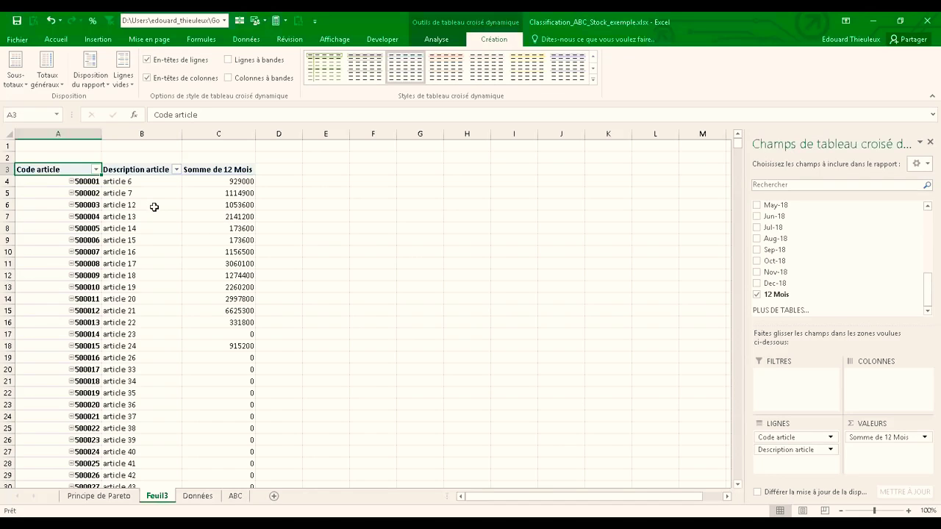
{"action": "left_click", "coordinate": [96, 170]}
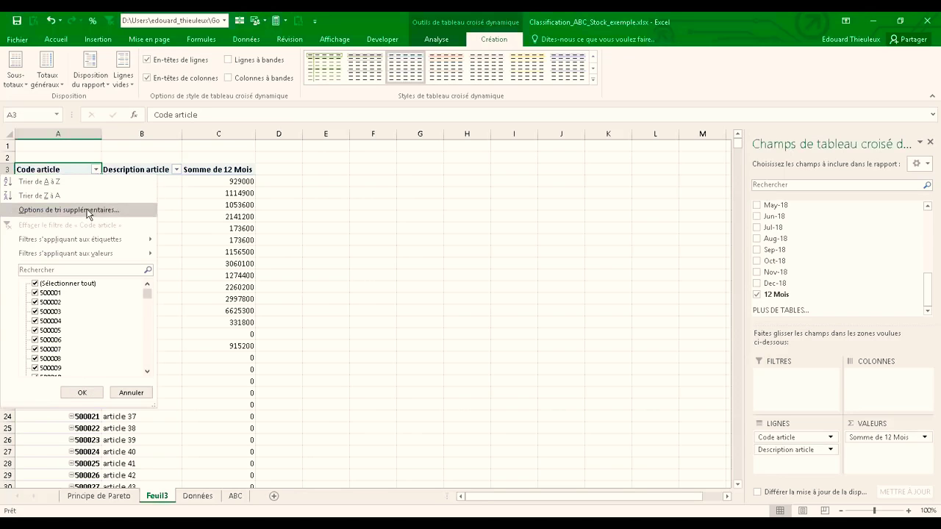
{"action": "left_click", "coordinate": [220, 237]}
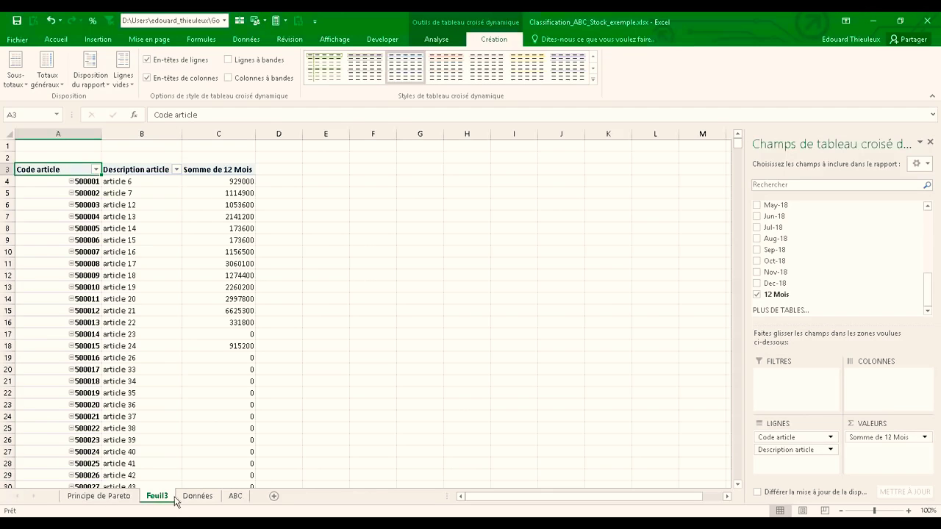
Step: Examine the article descriptions and monthly sales columns on the Données sheet and the finished ABC sheet
{"action": "left_click", "coordinate": [197, 497]}
{"action": "left_click_drag", "start_coordinate": [935, 475], "coordinate": [935, 141]}
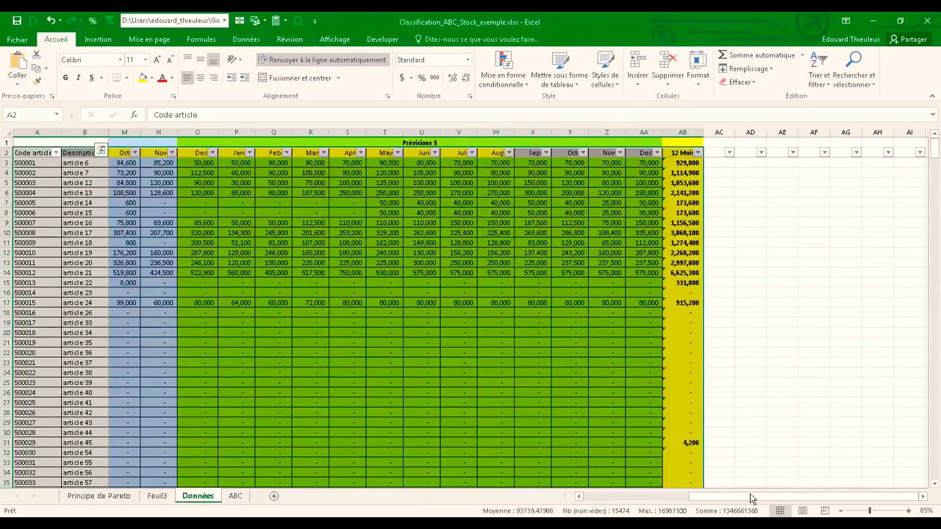
{"action": "left_click_drag", "start_coordinate": [751, 499], "coordinate": [615, 498]}
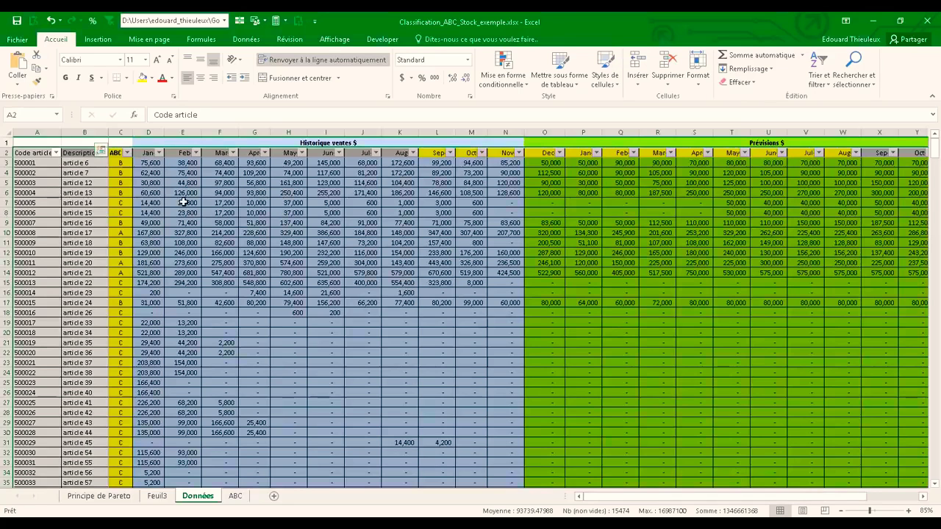
{"action": "left_click_drag", "start_coordinate": [88, 175], "coordinate": [101, 232]}
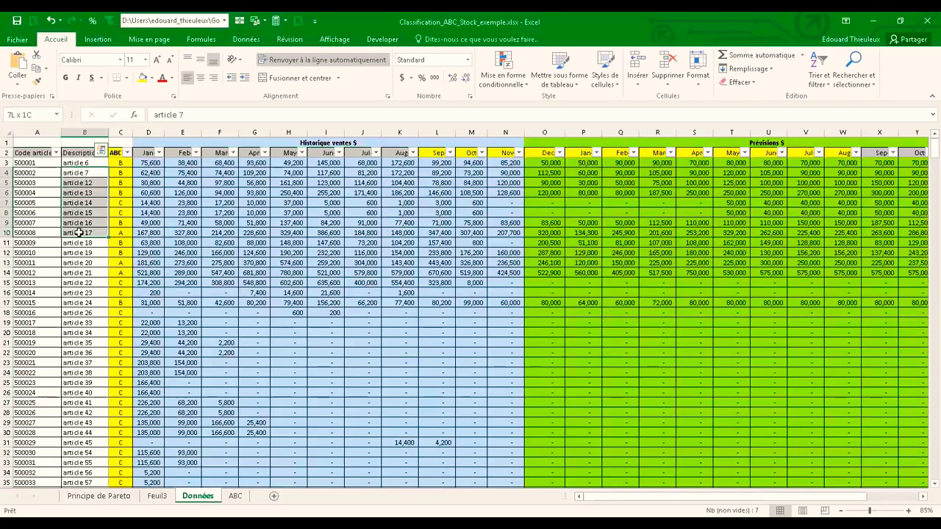
{"action": "left_click", "coordinate": [90, 192]}
{"action": "left_click_drag", "start_coordinate": [83, 173], "coordinate": [86, 260]}
{"action": "left_click_drag", "start_coordinate": [86, 292], "coordinate": [87, 343]}
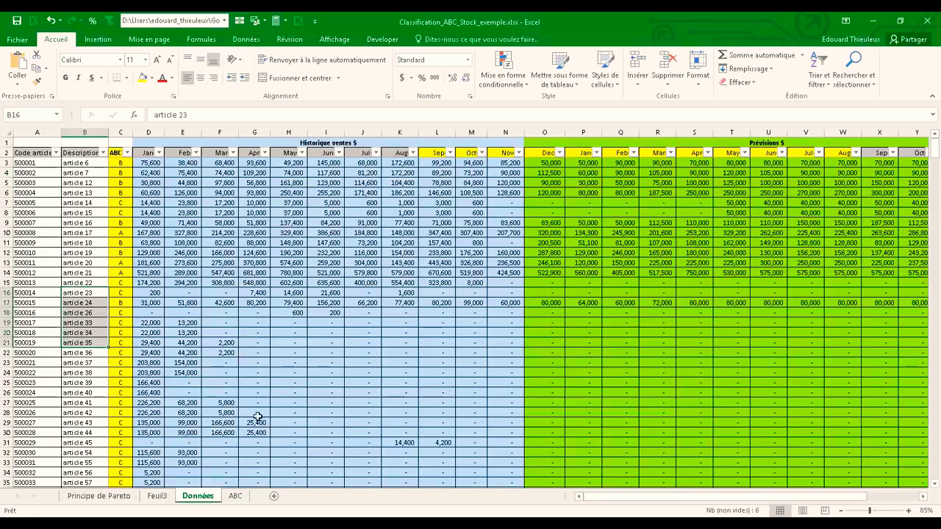
{"action": "left_click", "coordinate": [232, 498]}
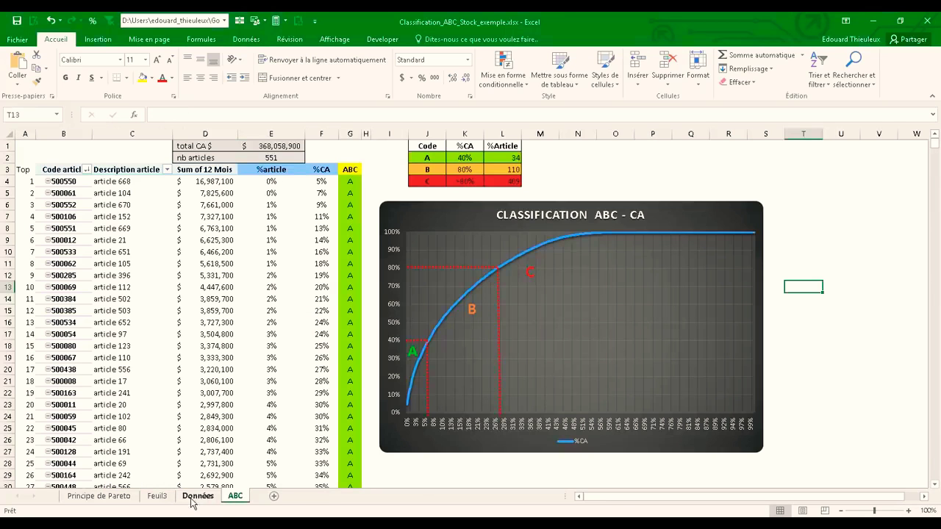
Step: Sort the Code article field of the Feuil3 pivot table in descending order by Somme de 12 Mois
{"action": "left_click", "coordinate": [156, 497]}
{"action": "left_click", "coordinate": [83, 195]}
{"action": "left_click", "coordinate": [113, 191]}
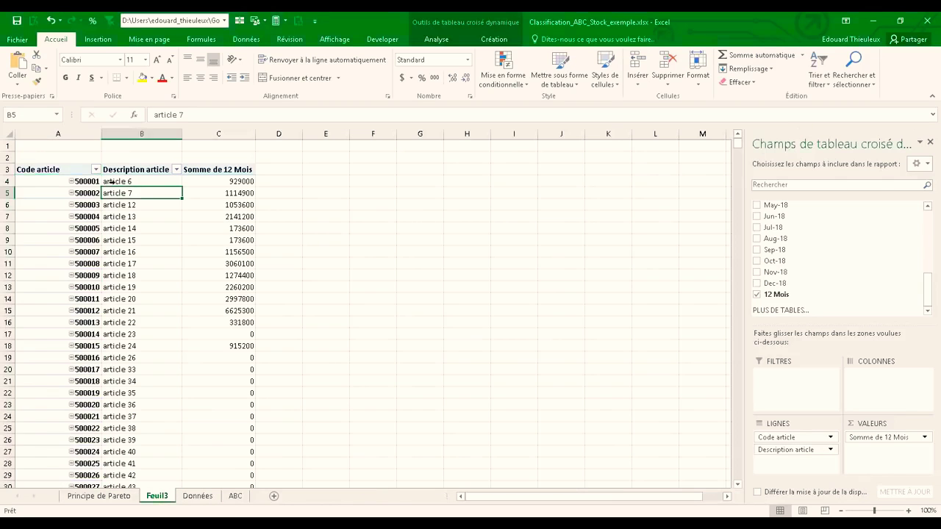
{"action": "left_click", "coordinate": [95, 170]}
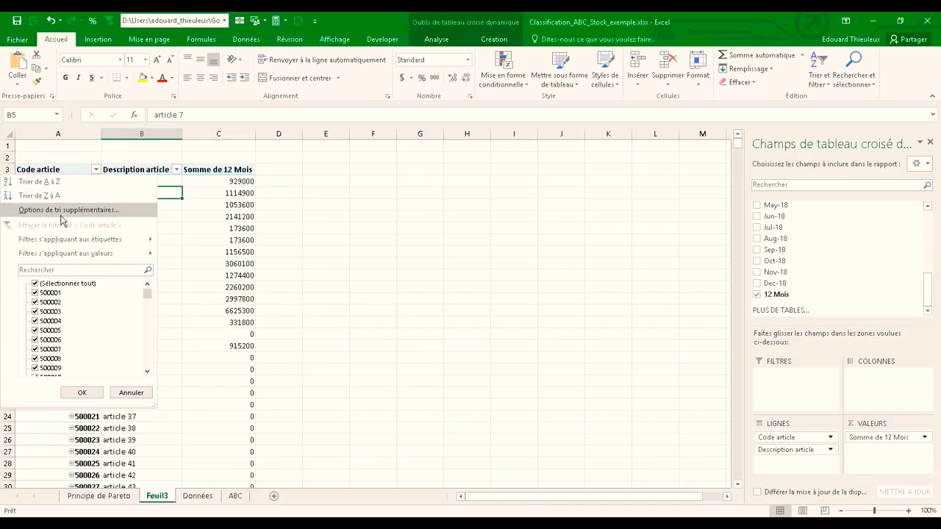
{"action": "left_click", "coordinate": [88, 211]}
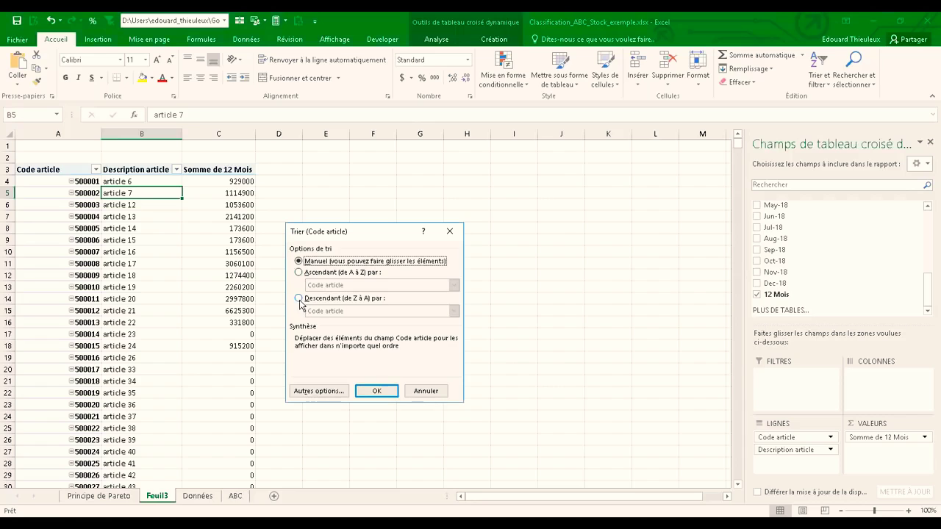
{"action": "left_click", "coordinate": [299, 298]}
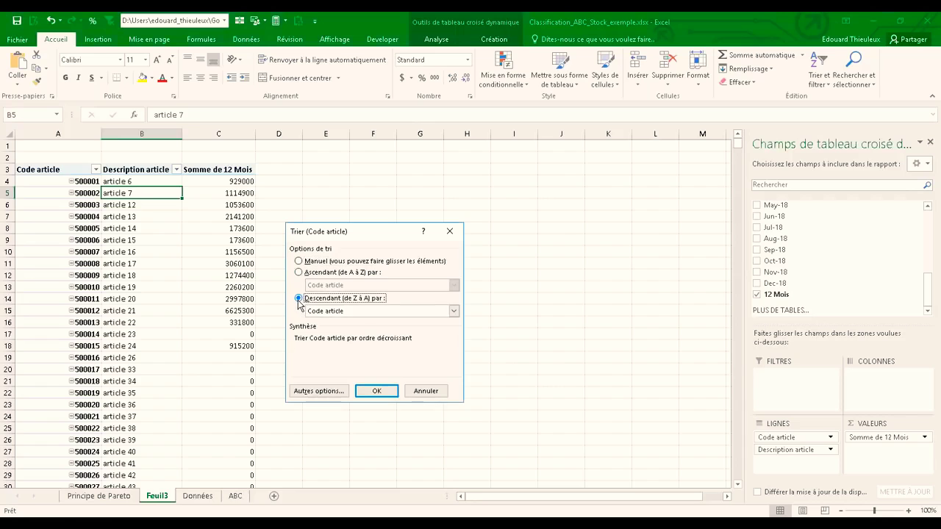
{"action": "left_click", "coordinate": [358, 314]}
{"action": "left_click", "coordinate": [347, 331]}
{"action": "left_click", "coordinate": [376, 391]}
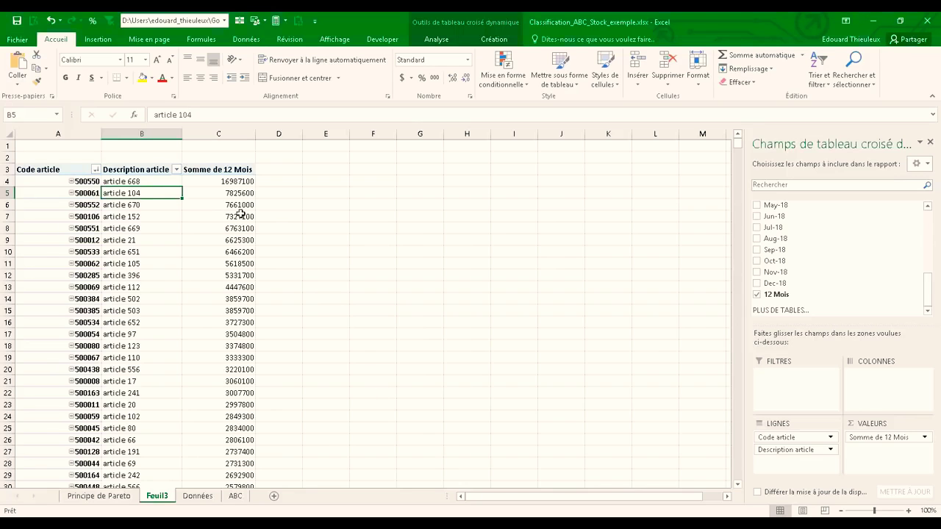
Step: Format the Somme de 12 Mois column in the dollar accounting format with no decimals
{"action": "left_click", "coordinate": [221, 133]}
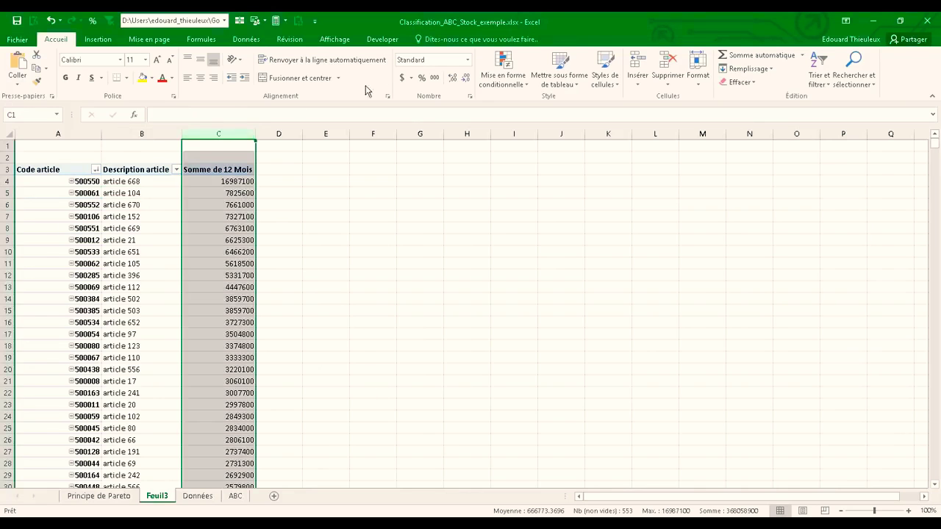
{"action": "left_click", "coordinate": [401, 77]}
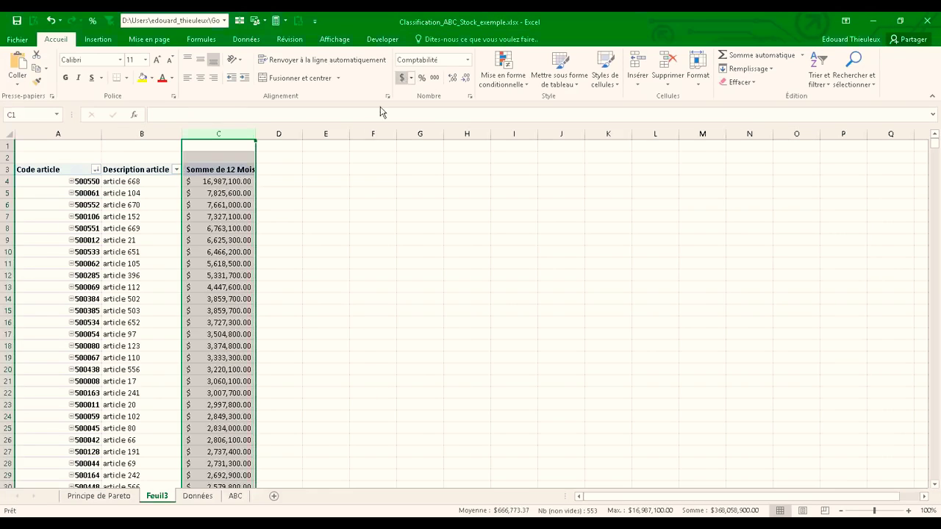
{"action": "left_click", "coordinate": [241, 194]}
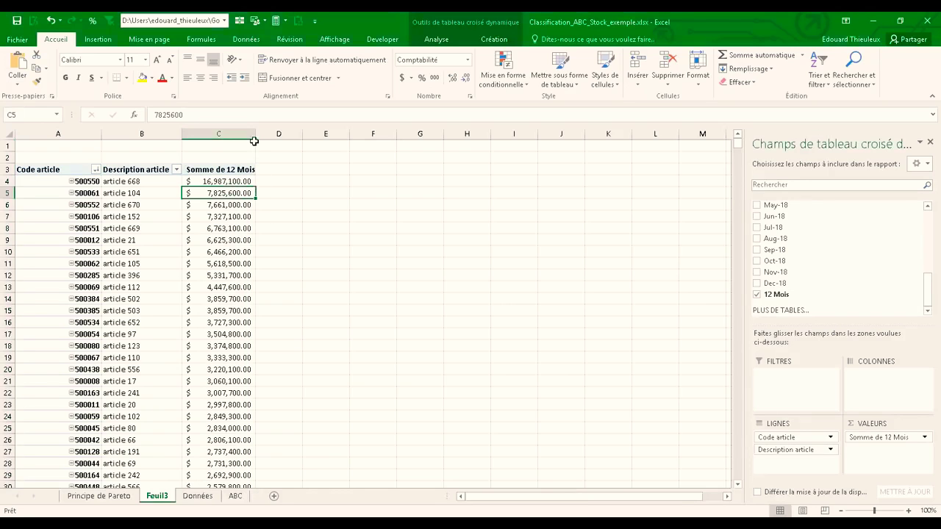
{"action": "left_click", "coordinate": [251, 137]}
{"action": "left_click", "coordinate": [469, 83]}
{"action": "left_click", "coordinate": [469, 83]}
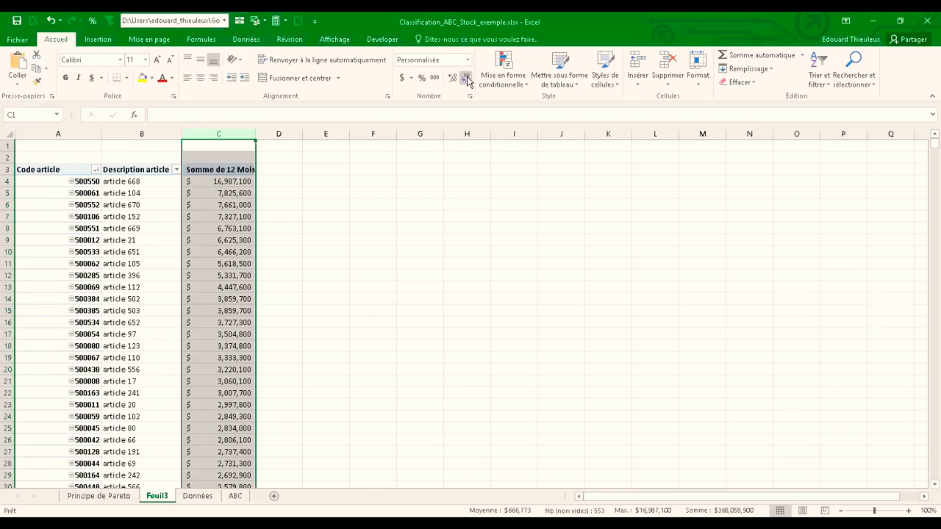
{"action": "left_click", "coordinate": [336, 200]}
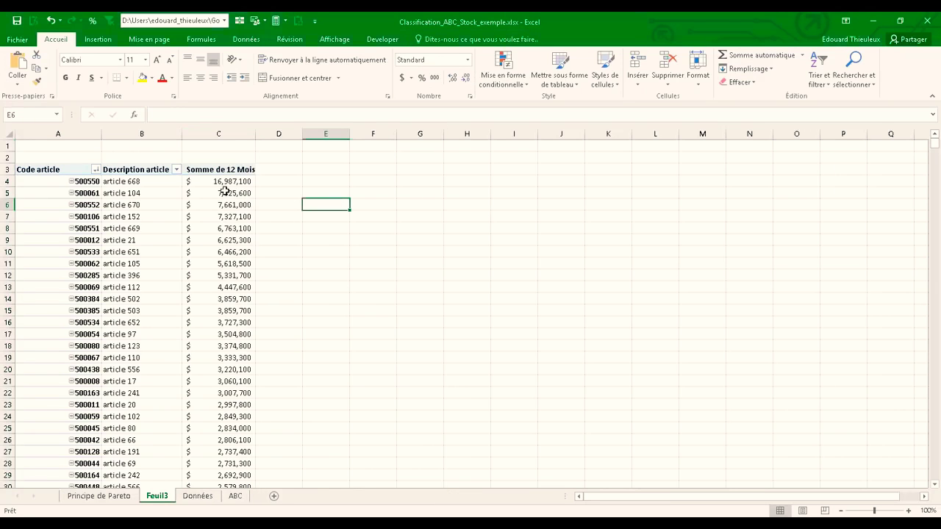
Step: Insert an empty column before the Code article column of the pivot table
{"action": "left_click", "coordinate": [59, 135]}
{"action": "right_click", "coordinate": [59, 136]}
{"action": "left_click", "coordinate": [101, 218]}
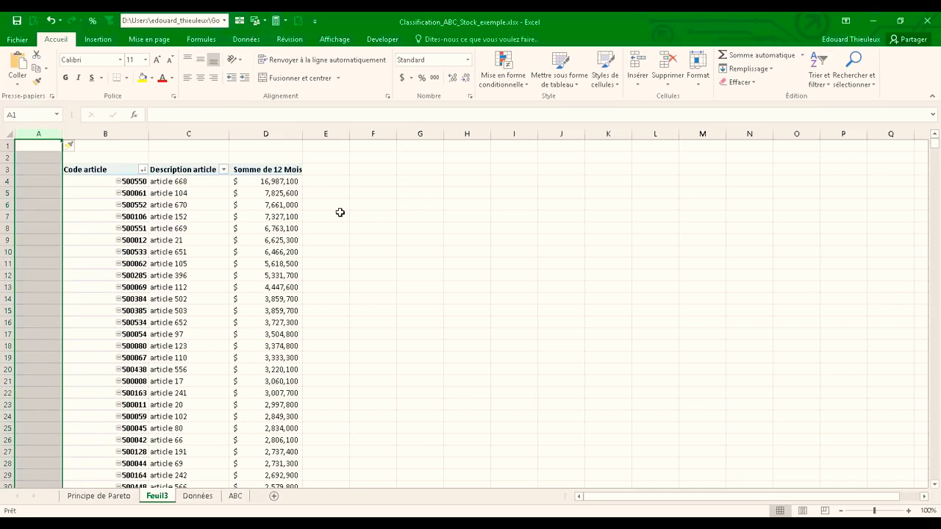
{"action": "left_click", "coordinate": [341, 213]}
{"action": "left_click", "coordinate": [280, 181]}
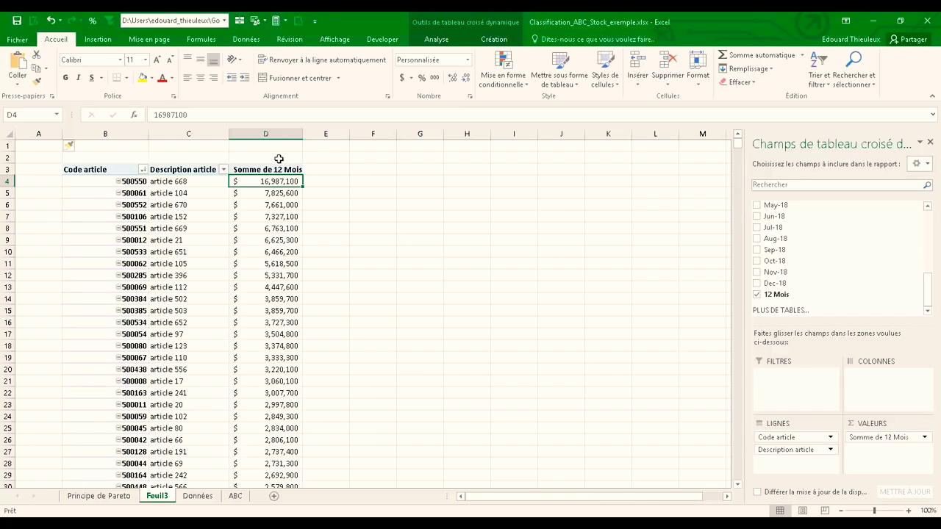
Step: Head cell A3 with ID, enter 1 and 2 below it, and fill the number series down alongside the articles
{"action": "left_click", "coordinate": [46, 171]}
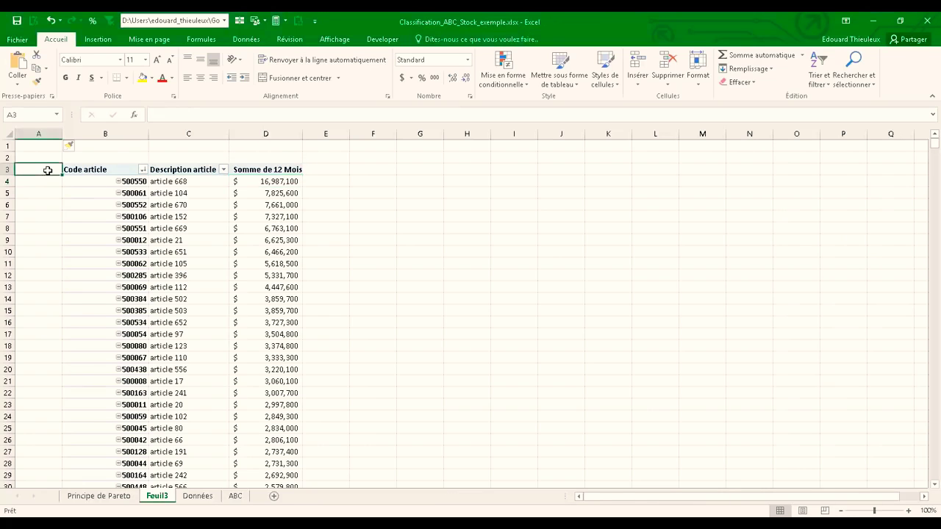
{"action": "type", "text": "ID"}
{"action": "key", "text": "Return"}
{"action": "type", "text": "1"}
{"action": "key", "text": "Return"}
{"action": "type", "text": "2"}
{"action": "key", "text": "Return"}
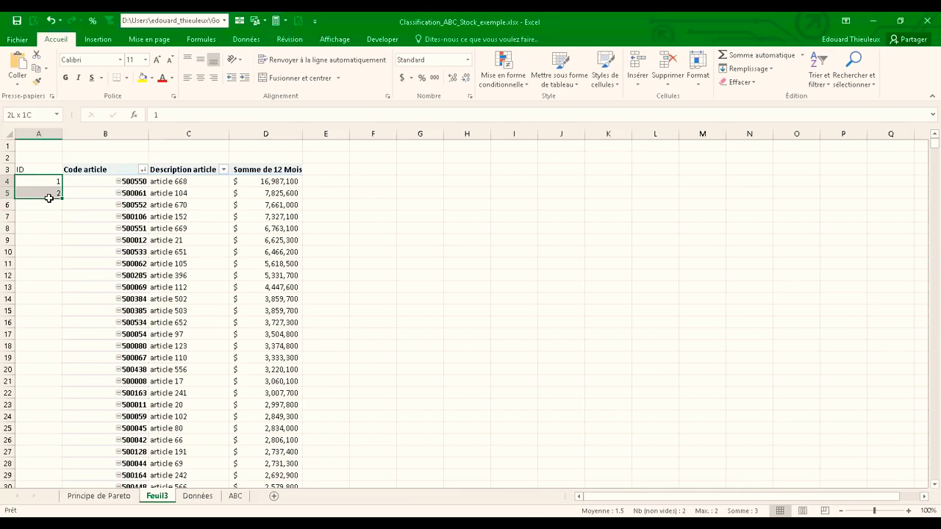
{"action": "left_click_drag", "start_coordinate": [51, 182], "coordinate": [66, 408]}
{"action": "left_click_drag", "start_coordinate": [935, 476], "coordinate": [928, 140]}
{"action": "left_click", "coordinate": [86, 214]}
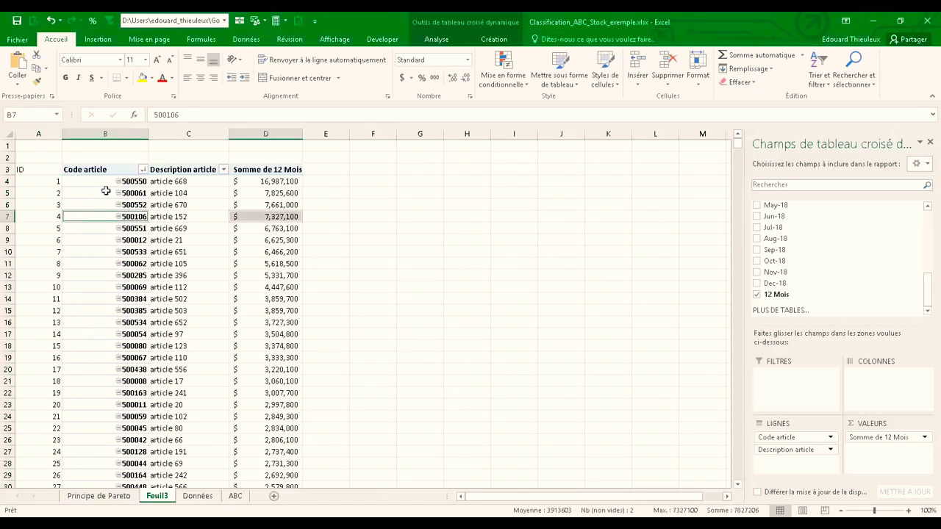
Step: Narrow the ID column to fit its numbers
{"action": "left_click_drag", "start_coordinate": [63, 134], "coordinate": [35, 134]}
{"action": "left_click", "coordinate": [23, 134]}
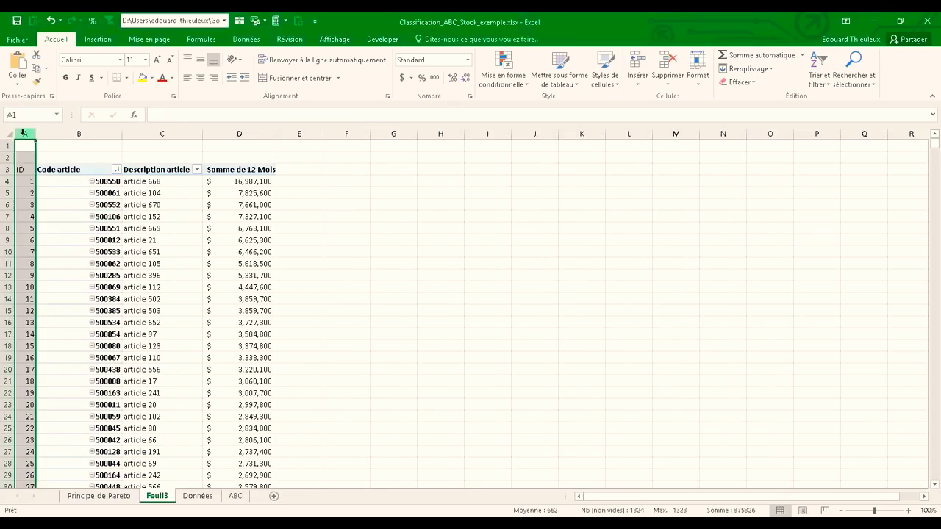
{"action": "left_click", "coordinate": [23, 169]}
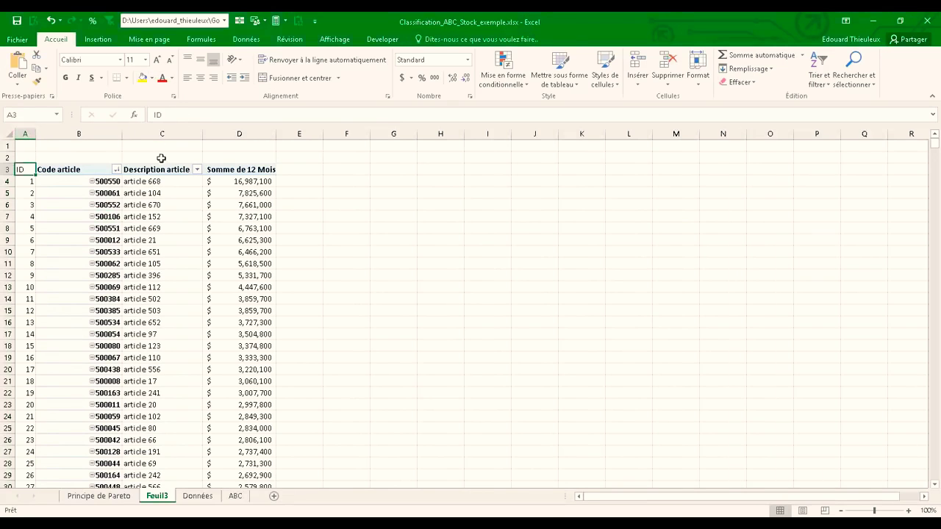
{"action": "left_click", "coordinate": [308, 181]}
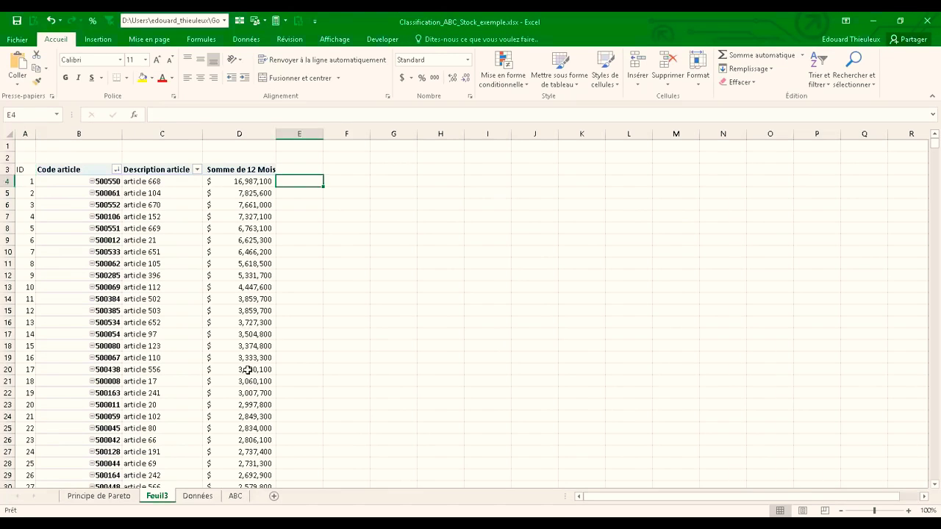
Step: Copy the %article, %CA and ABC headers from the ABC sheet to E3:G3 on Feuil3
{"action": "left_click", "coordinate": [198, 497]}
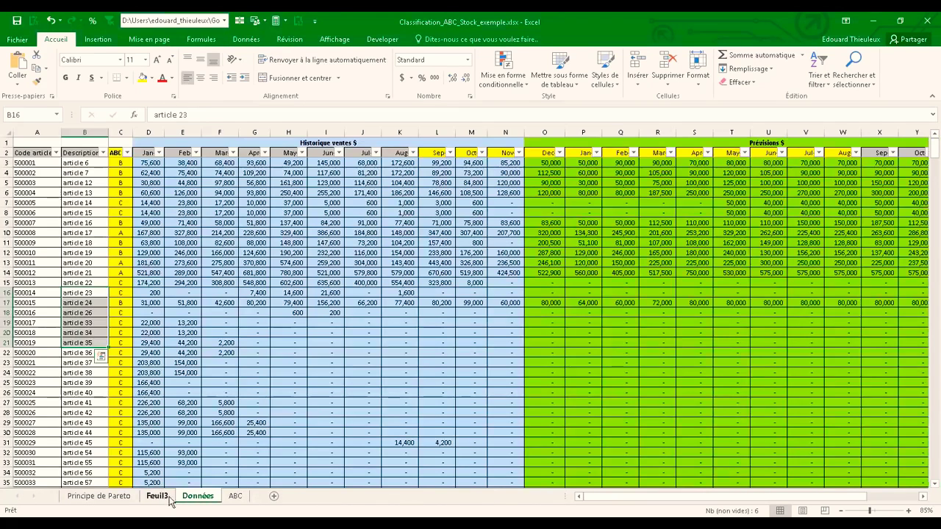
{"action": "left_click", "coordinate": [235, 496]}
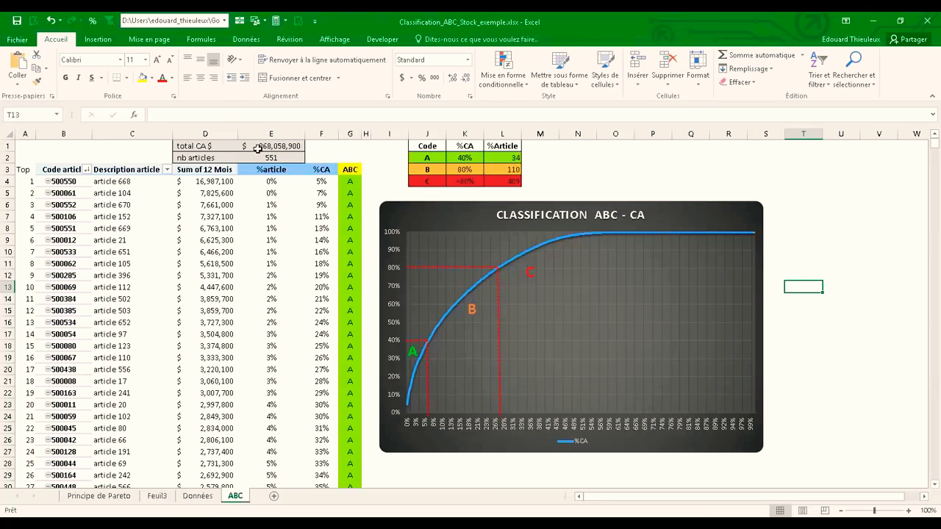
{"action": "left_click_drag", "start_coordinate": [272, 170], "coordinate": [347, 170]}
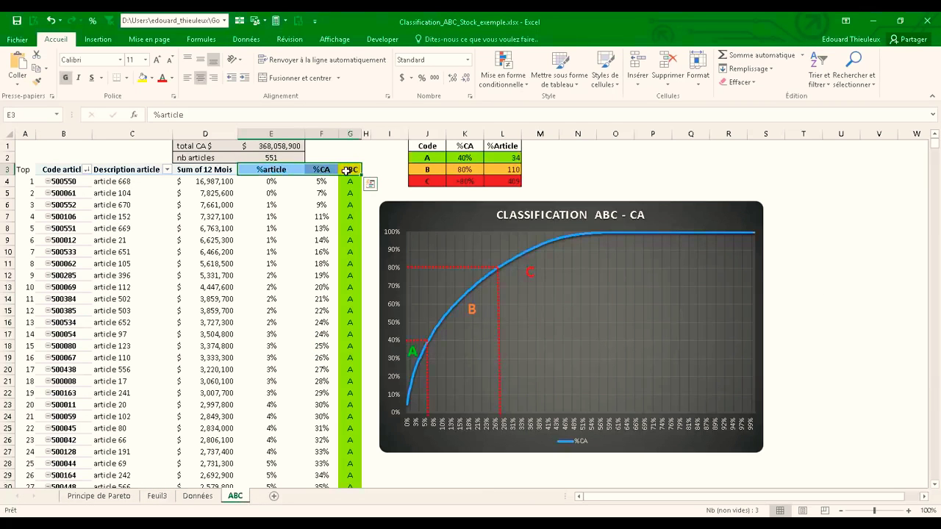
{"action": "key", "text": "ctrl+c"}
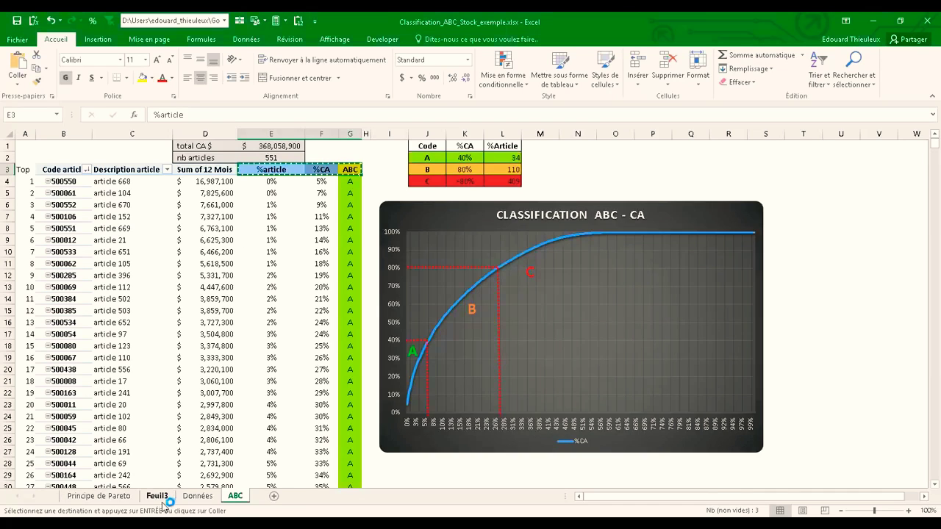
{"action": "left_click", "coordinate": [157, 496]}
{"action": "left_click", "coordinate": [294, 170]}
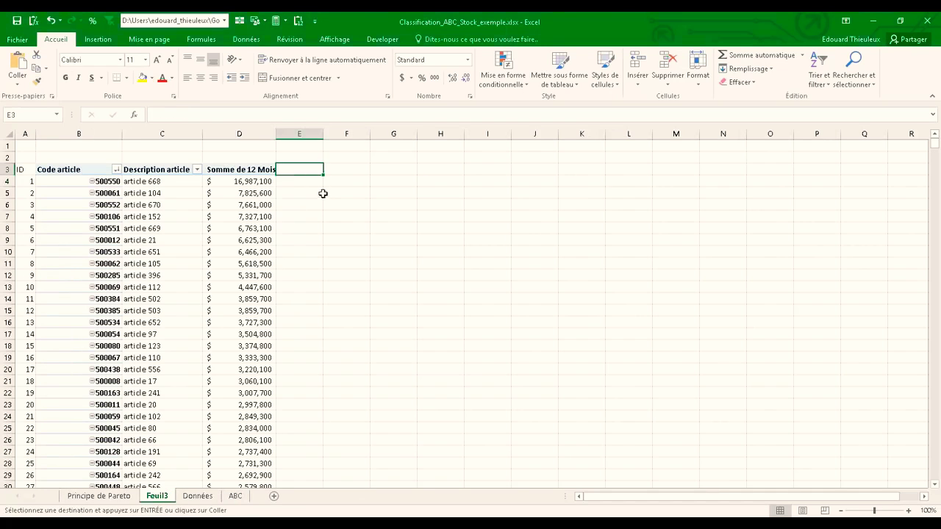
{"action": "key", "text": "ctrl+v"}
{"action": "left_click", "coordinate": [299, 240]}
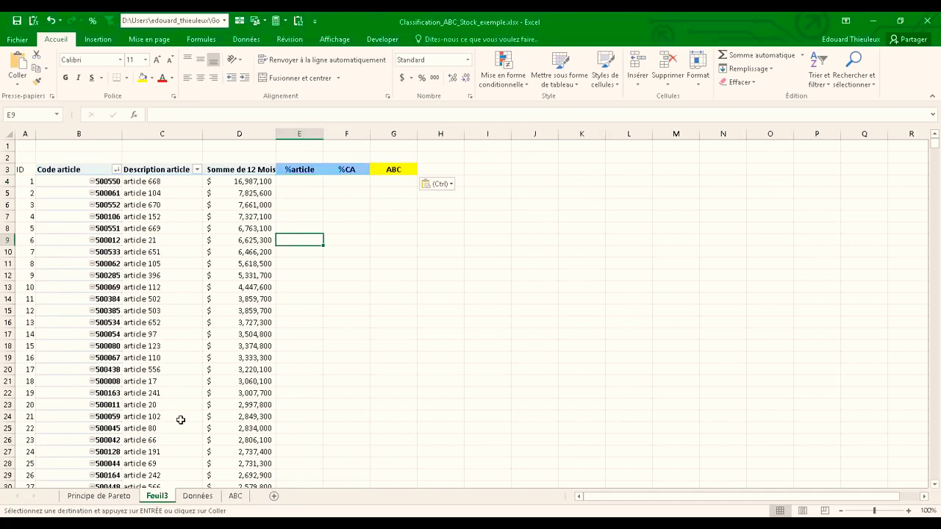
Step: Copy the total CA $ and nb articles block from the ABC sheet to D1 on Feuil3 and autofit column E
{"action": "left_click", "coordinate": [235, 496]}
{"action": "left_click_drag", "start_coordinate": [199, 146], "coordinate": [266, 153]}
{"action": "key", "text": "ctrl+c"}
{"action": "left_click", "coordinate": [157, 496]}
{"action": "left_click", "coordinate": [249, 146]}
{"action": "key", "text": "ctrl+v"}
{"action": "left_click", "coordinate": [299, 201]}
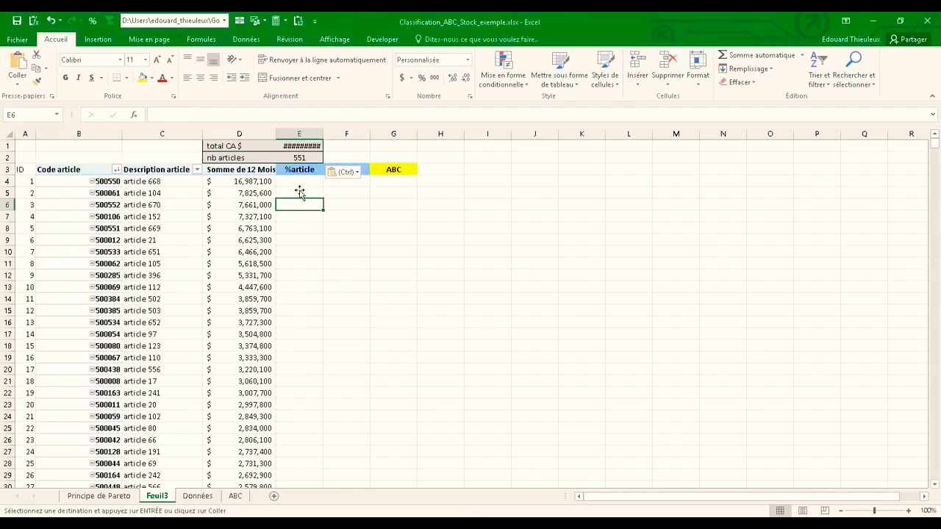
{"action": "double_click", "coordinate": [323, 134]}
{"action": "left_click", "coordinate": [315, 174]}
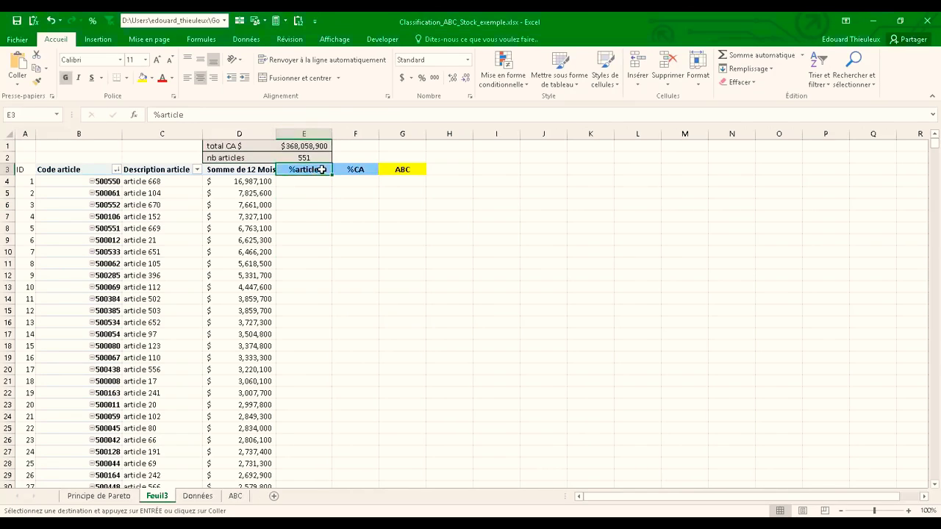
Step: Examine the formula behind the nb articles count in E2
{"action": "left_click", "coordinate": [307, 183]}
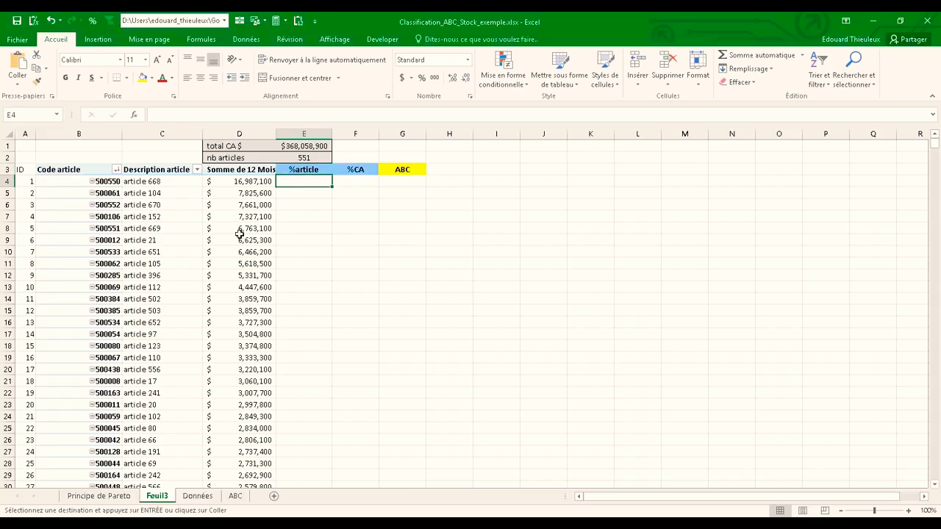
{"action": "left_click", "coordinate": [302, 157]}
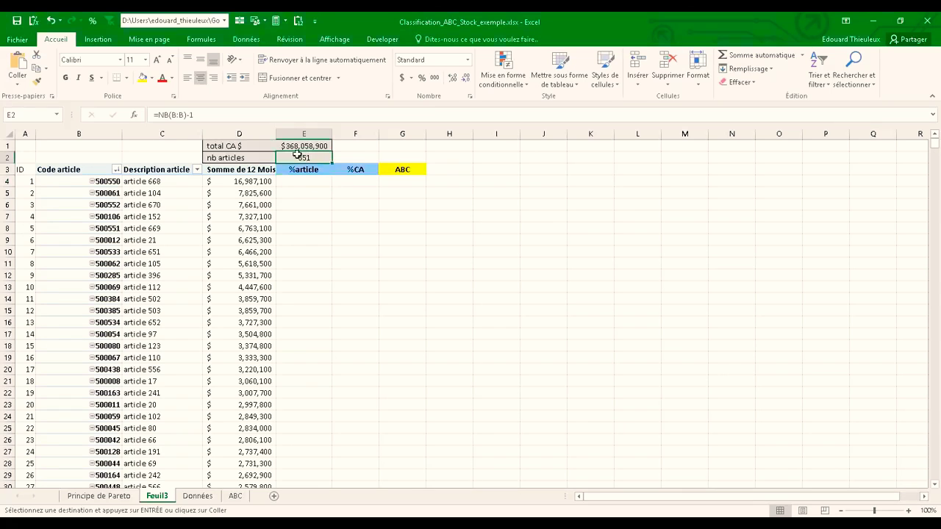
{"action": "left_click", "coordinate": [172, 114]}
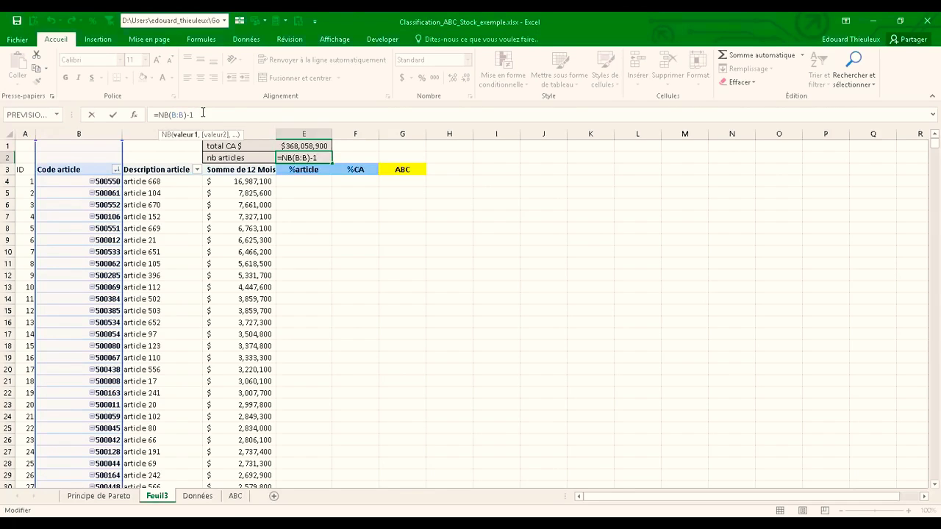
{"action": "key", "text": "ctrl+Return"}
Step: Filter the Code article field of the pivot table to exclude the last entry in its list
{"action": "left_click", "coordinate": [116, 169]}
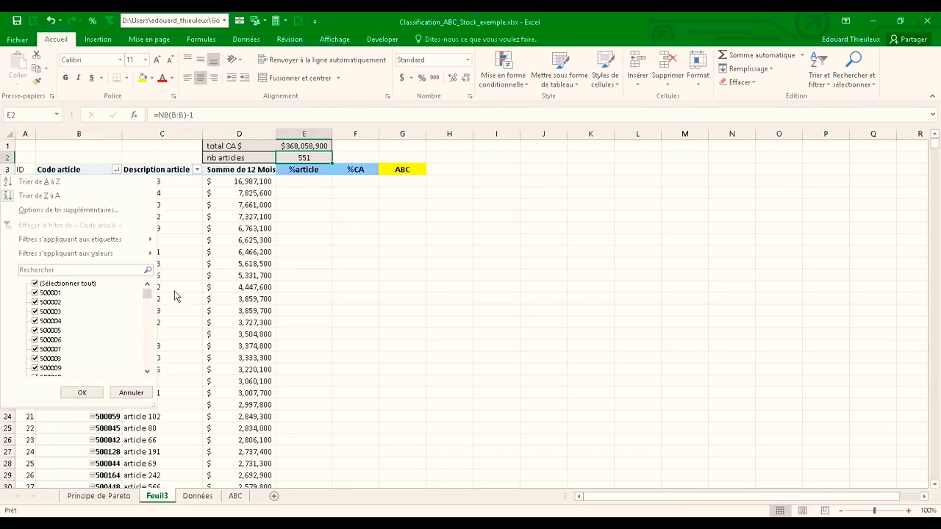
{"action": "left_click_drag", "start_coordinate": [150, 294], "coordinate": [147, 362]}
{"action": "left_click", "coordinate": [34, 369]}
{"action": "left_click", "coordinate": [82, 392]}
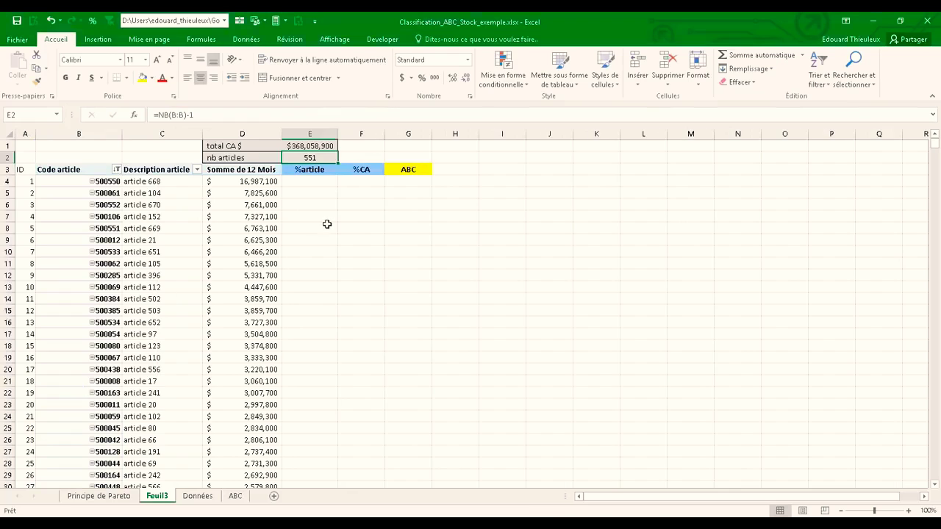
{"action": "left_click", "coordinate": [326, 223]}
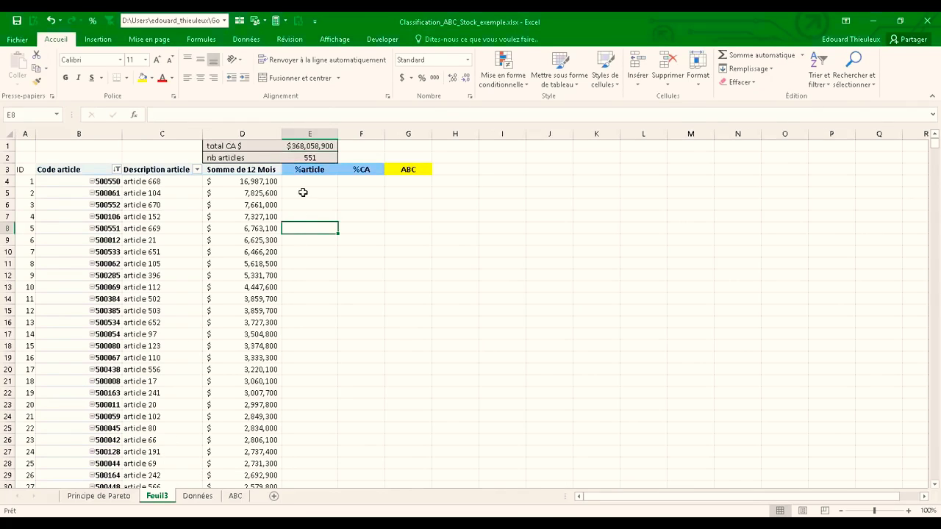
Step: Review the formulas behind nb articles in E2 and total CA $ in E1
{"action": "left_click", "coordinate": [313, 159]}
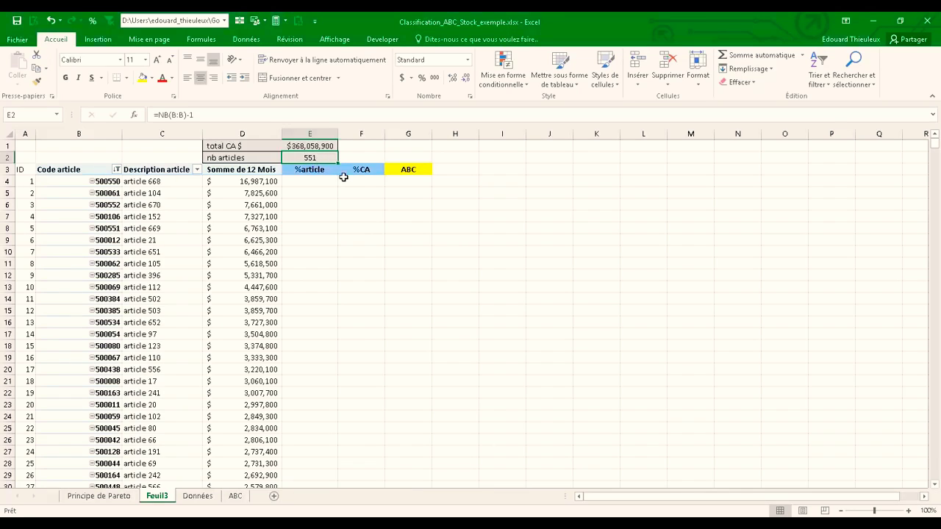
{"action": "left_click", "coordinate": [323, 146]}
{"action": "left_click", "coordinate": [199, 115]}
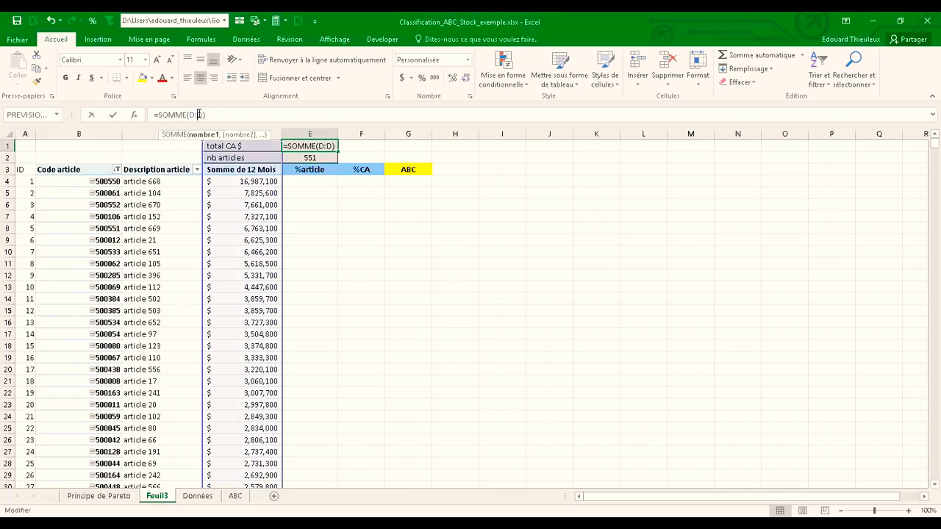
{"action": "key", "text": "Return"}
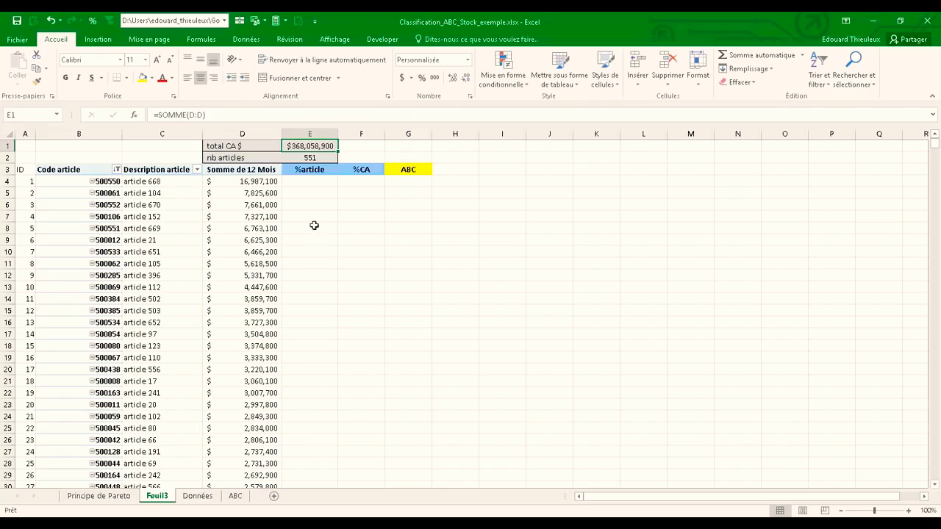
Step: Enter =A4/$E$2 in E4 to compute the first article's cumulative share of articles
{"action": "left_click", "coordinate": [319, 181]}
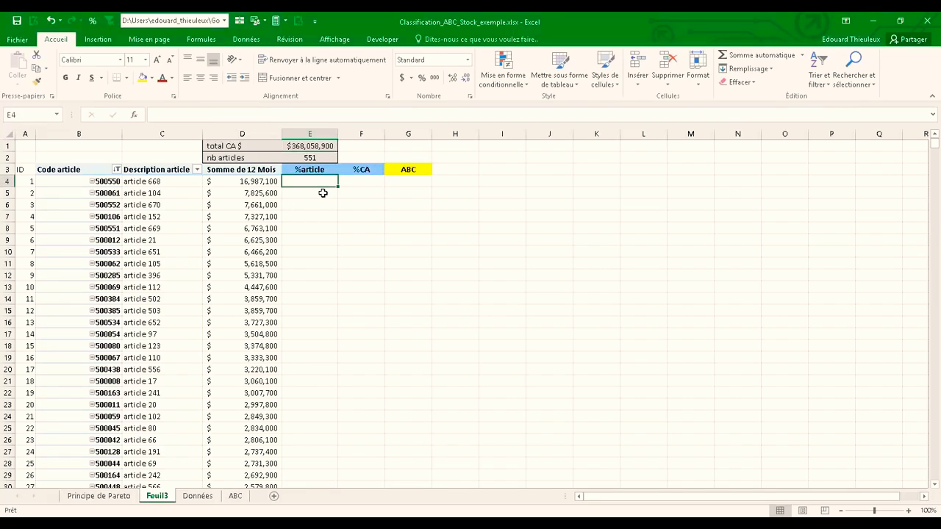
{"action": "type", "text": "="}
{"action": "left_click", "coordinate": [24, 180]}
{"action": "type", "text": "/"}
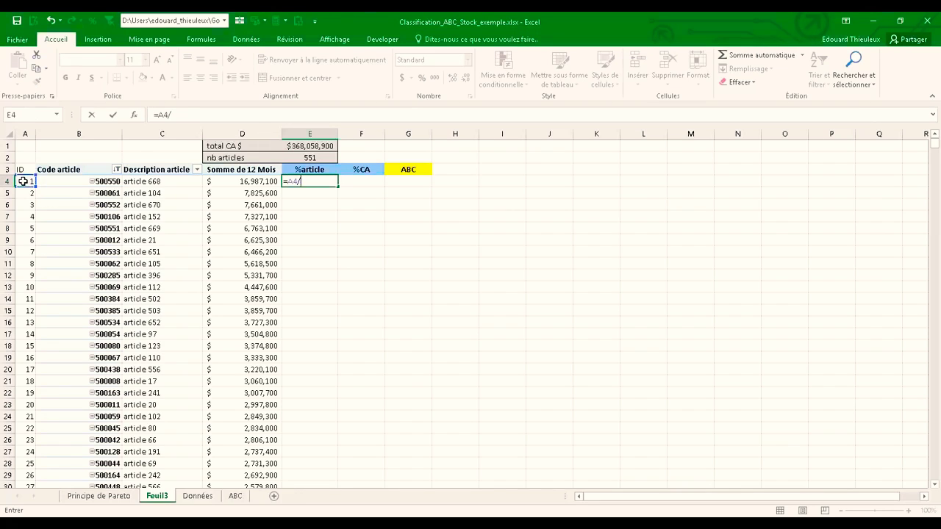
{"action": "left_click", "coordinate": [312, 157]}
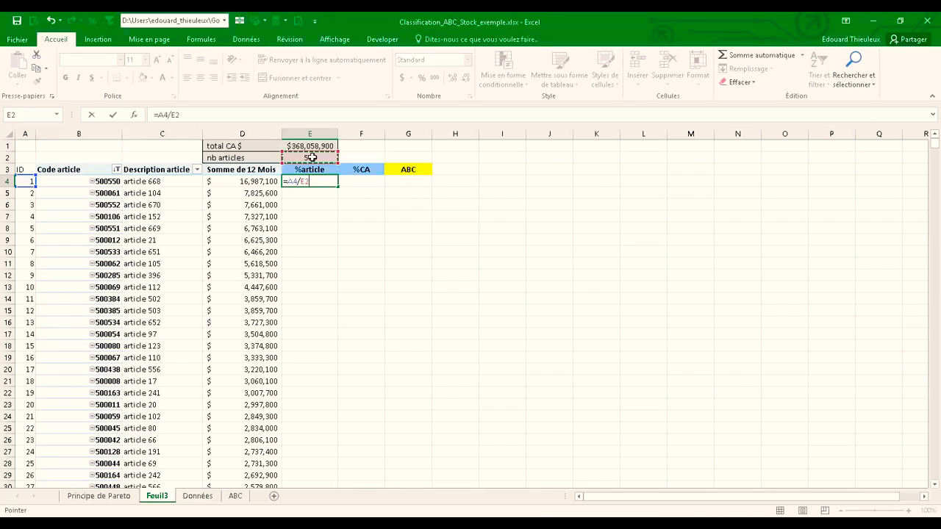
{"action": "key", "text": "F4"}
{"action": "key", "text": "ctrl+Return"}
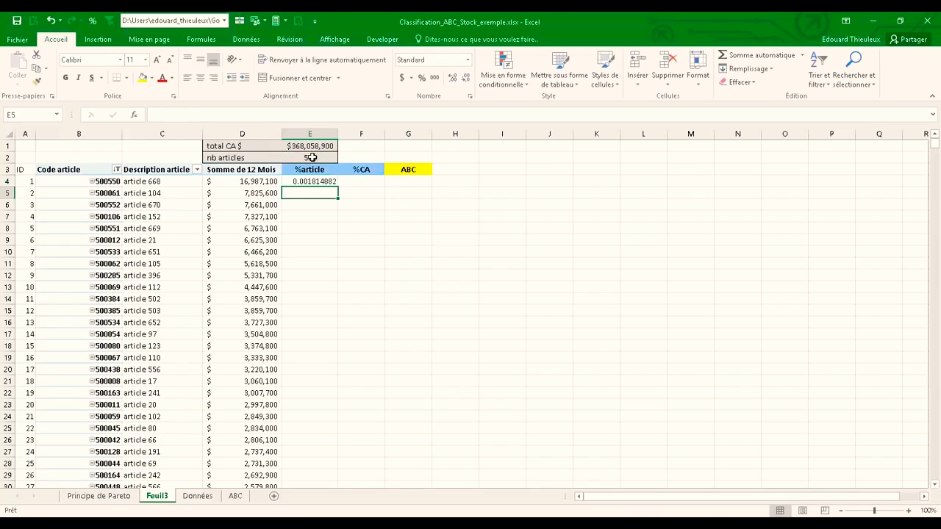
Step: Format the first %article value in E4 as a percentage and fill its formula down the column
{"action": "left_click", "coordinate": [422, 77]}
{"action": "double_click", "coordinate": [339, 186]}
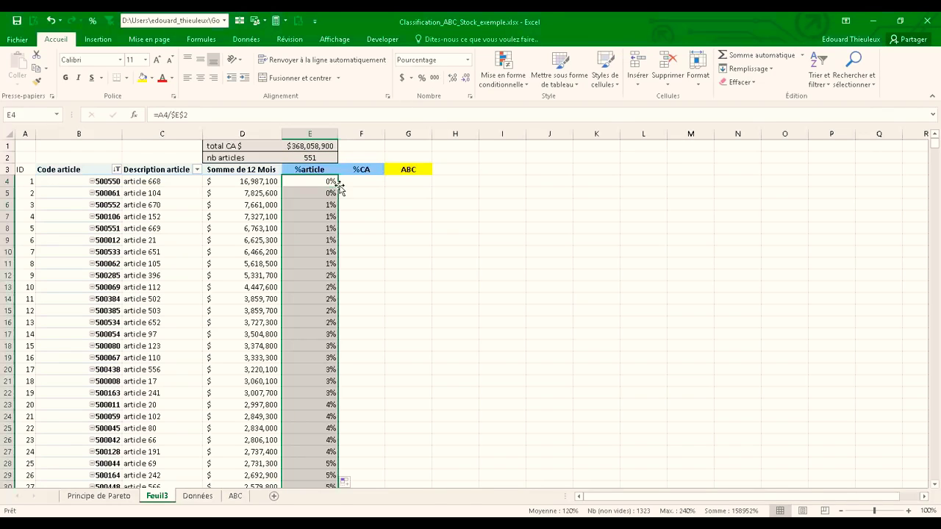
{"action": "left_click", "coordinate": [305, 213]}
{"action": "scroll", "coordinate": [273, 390], "scroll_direction": "down", "scroll_amount": 3}
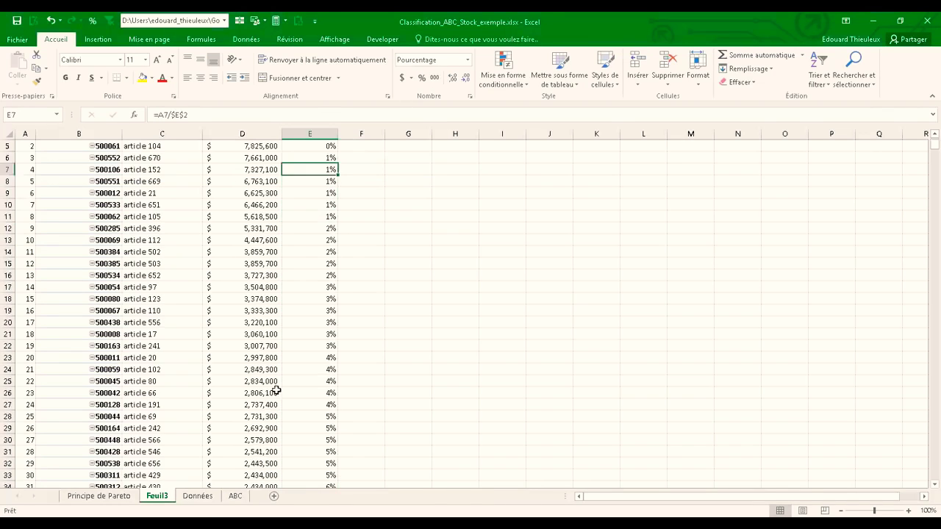
{"action": "scroll", "coordinate": [311, 367], "scroll_direction": "up", "scroll_amount": 3}
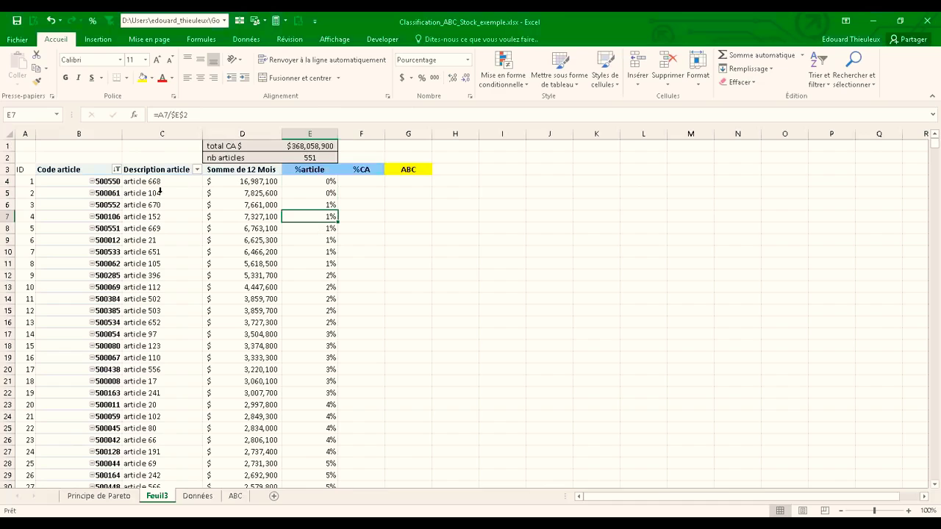
Step: Enter =D4/$E$1 in F4 for the first %CA value, using a plain reference to D4, and format it as a percentage
{"action": "left_click", "coordinate": [360, 181]}
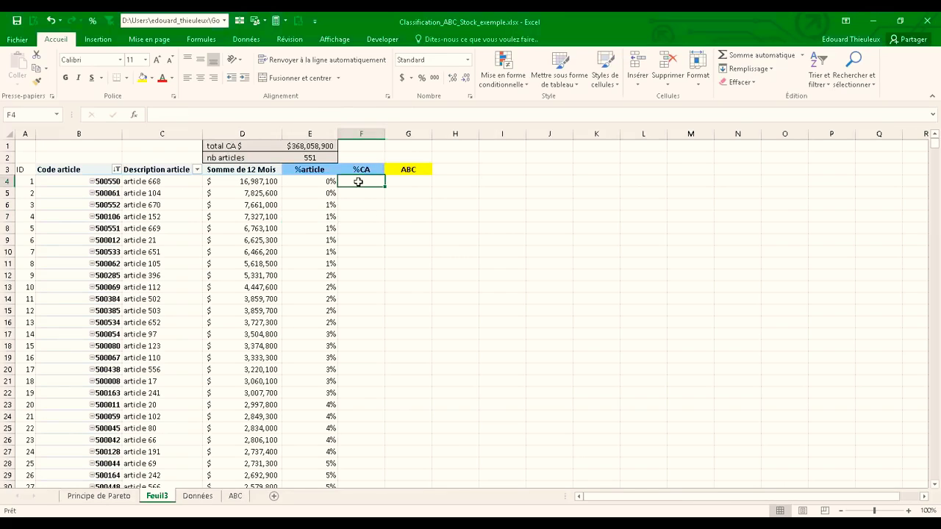
{"action": "type", "text": "="}
{"action": "left_click", "coordinate": [250, 180]}
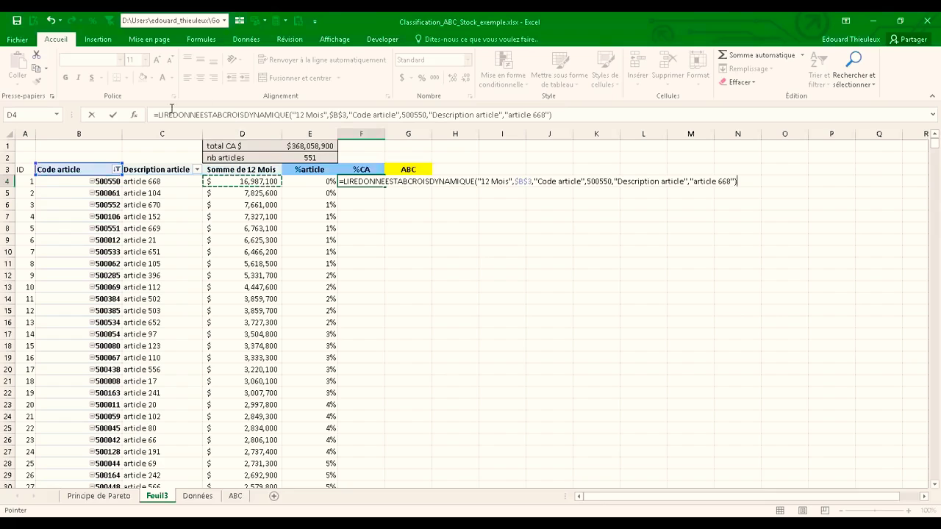
{"action": "left_click_drag", "start_coordinate": [157, 115], "coordinate": [632, 111]}
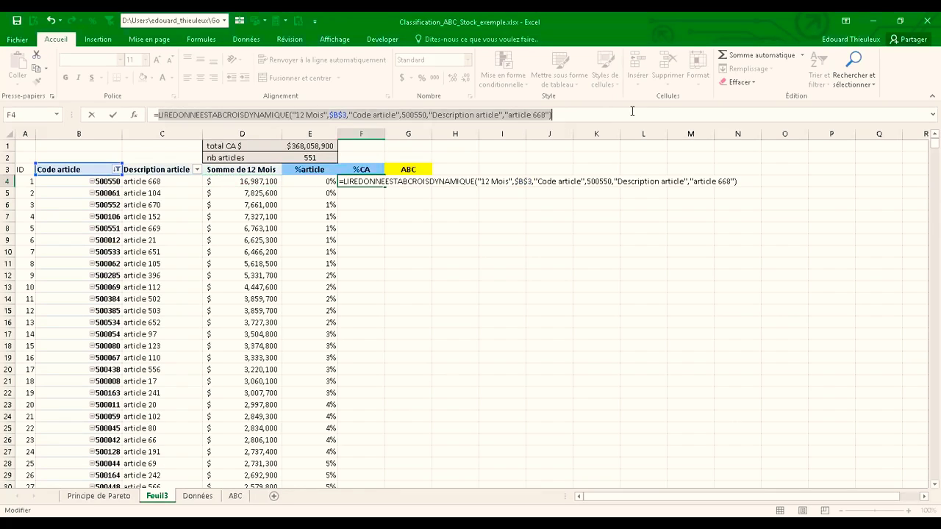
{"action": "key", "text": "BackSpace"}
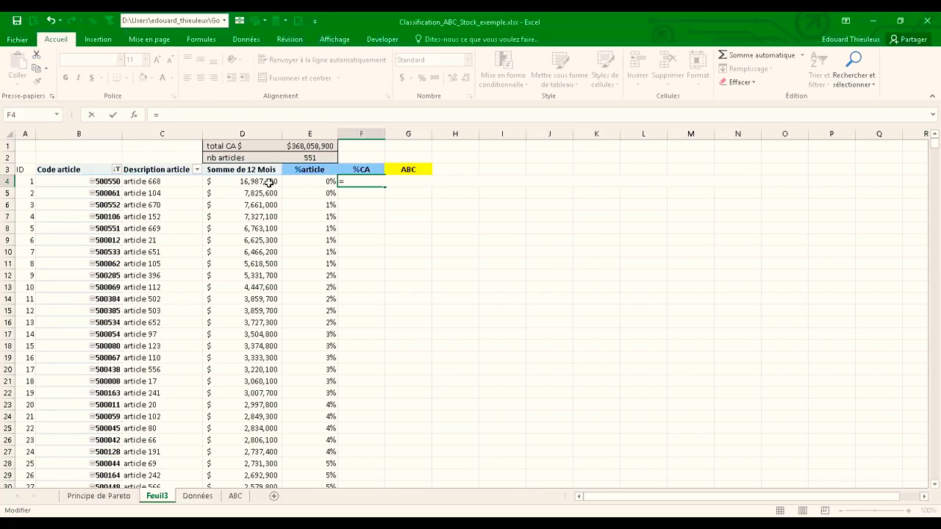
{"action": "type", "text": "D4/"}
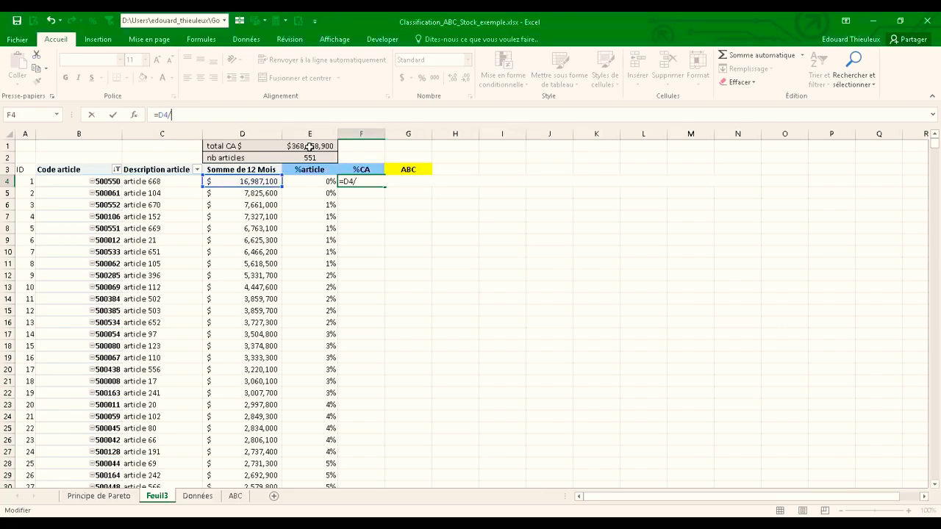
{"action": "left_click", "coordinate": [309, 146]}
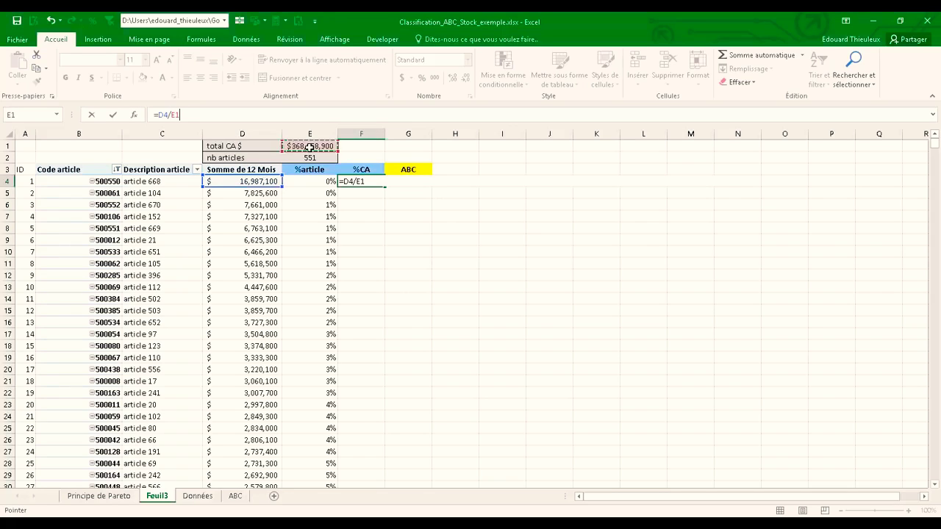
{"action": "key", "text": "F4"}
{"action": "key", "text": "Return"}
{"action": "left_click", "coordinate": [361, 183]}
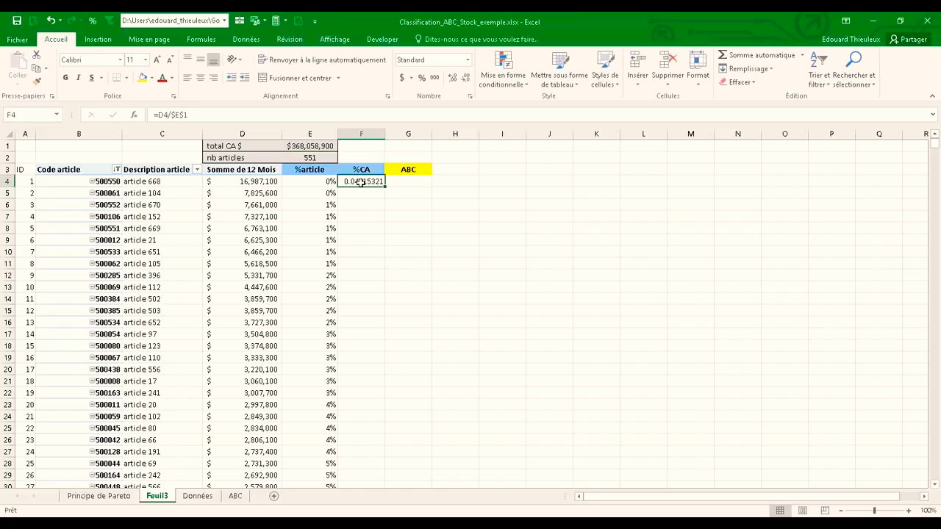
{"action": "left_click", "coordinate": [421, 78]}
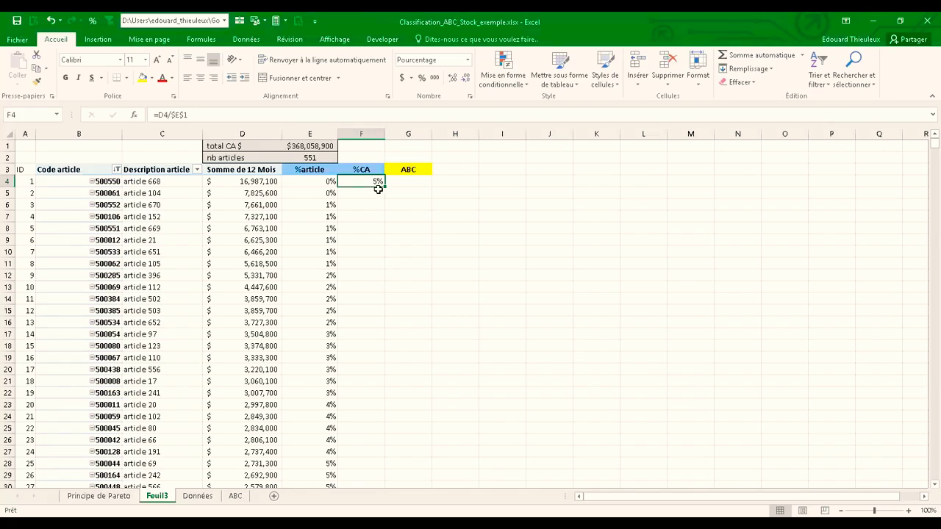
Step: Copy the F4 formula to F5 and make it cumulative as =D5/$E$1+F4
{"action": "left_click_drag", "start_coordinate": [386, 189], "coordinate": [370, 194]}
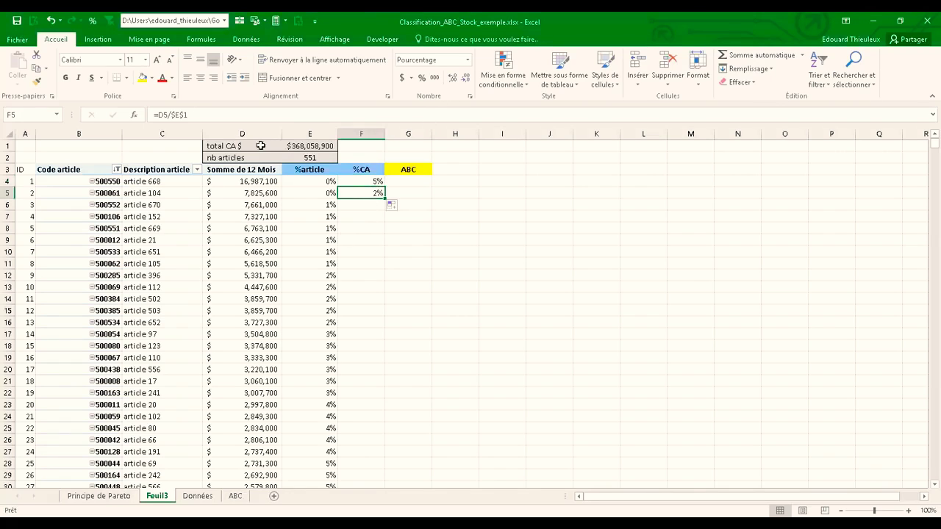
{"action": "left_click", "coordinate": [201, 113]}
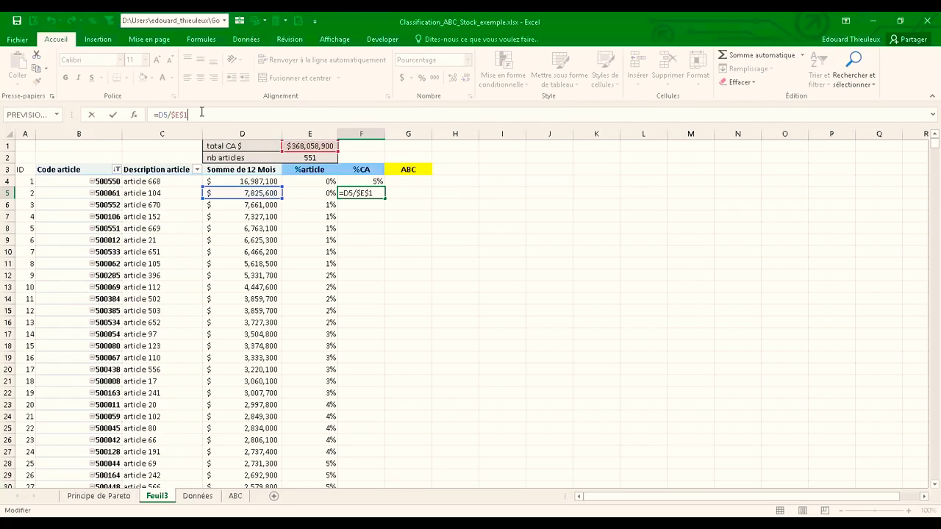
{"action": "type", "text": "+"}
{"action": "left_click", "coordinate": [366, 181]}
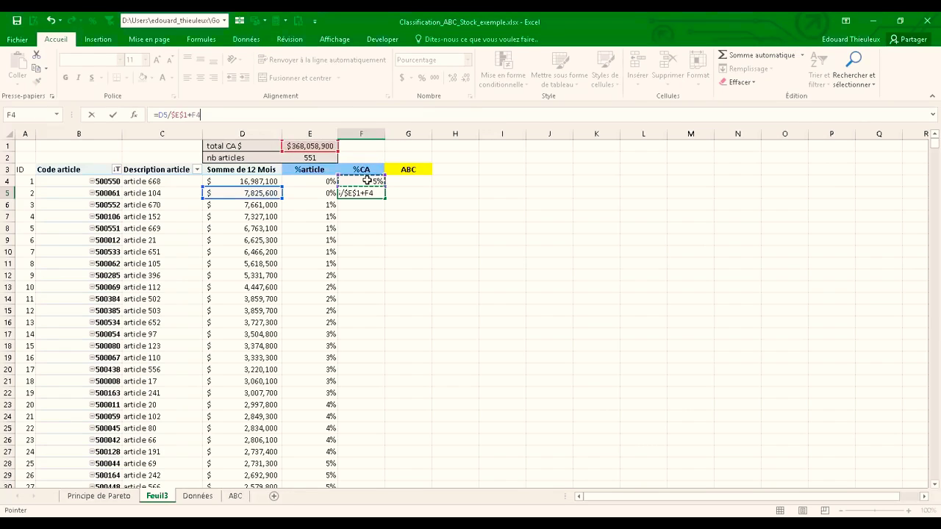
{"action": "key", "text": "Return"}
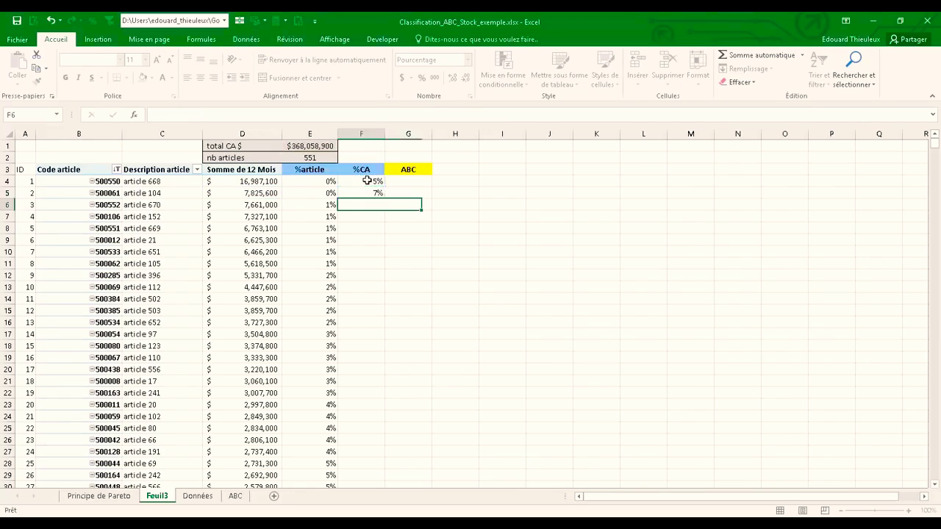
Step: Format F5 as a percentage without decimals and narrow the %CA column
{"action": "left_click", "coordinate": [389, 195]}
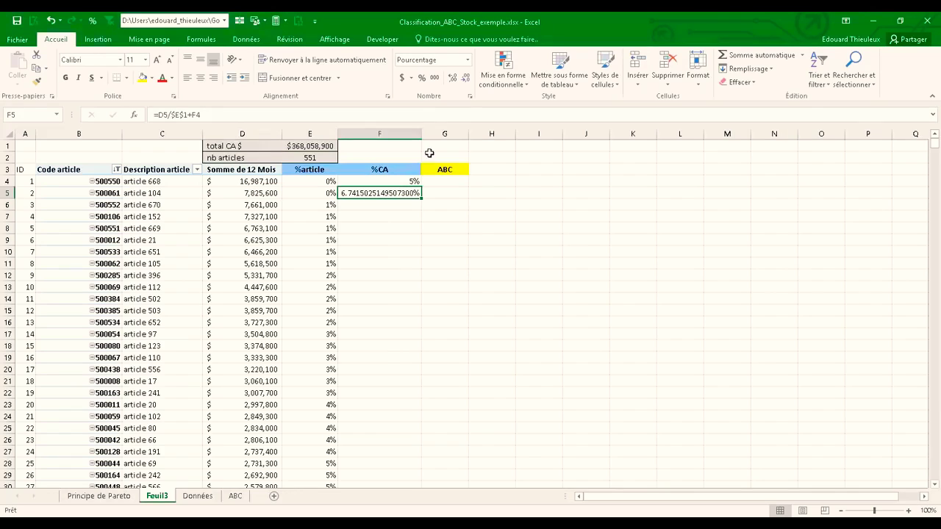
{"action": "left_click", "coordinate": [422, 77]}
{"action": "left_click_drag", "start_coordinate": [421, 133], "coordinate": [391, 133]}
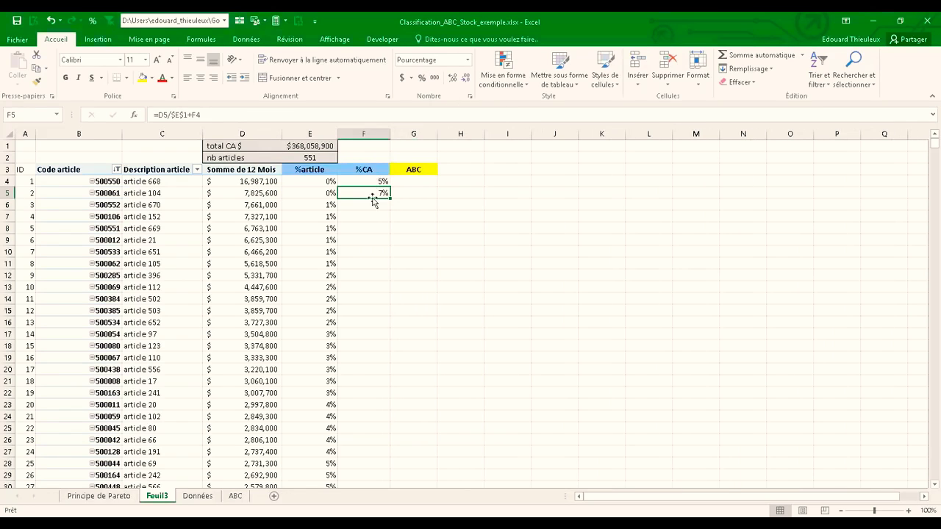
Step: Fill the cumulative %CA formula from F5 down to row 1326, the end of the ID series
{"action": "left_click_drag", "start_coordinate": [390, 201], "coordinate": [378, 405]}
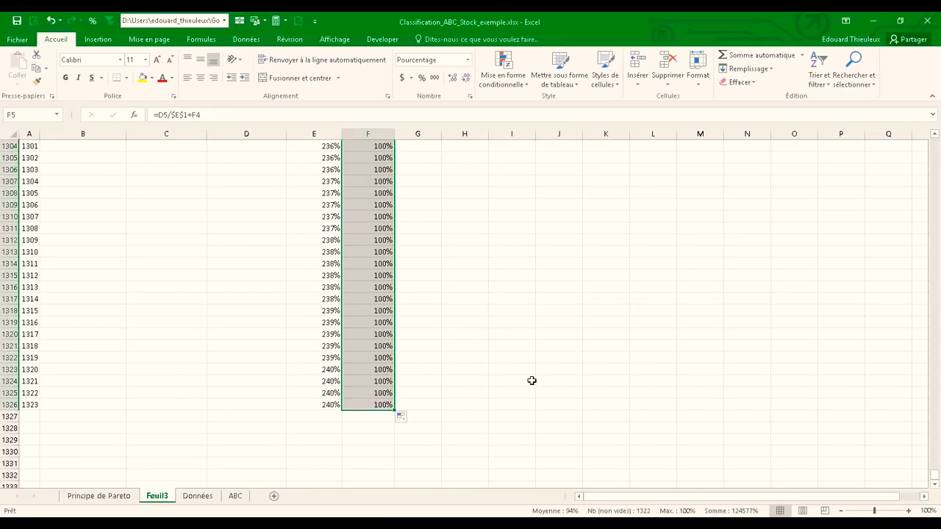
{"action": "left_click_drag", "start_coordinate": [934, 476], "coordinate": [881, 104]}
{"action": "left_click", "coordinate": [378, 182]}
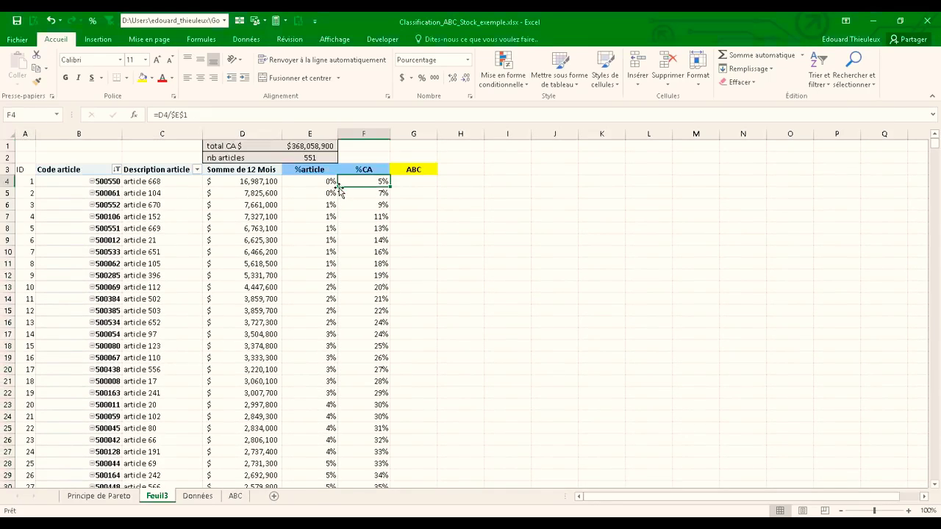
Step: Freeze the rows above row 4 so the totals and column headers stay in view
{"action": "left_click", "coordinate": [7, 181]}
{"action": "left_click", "coordinate": [333, 40]}
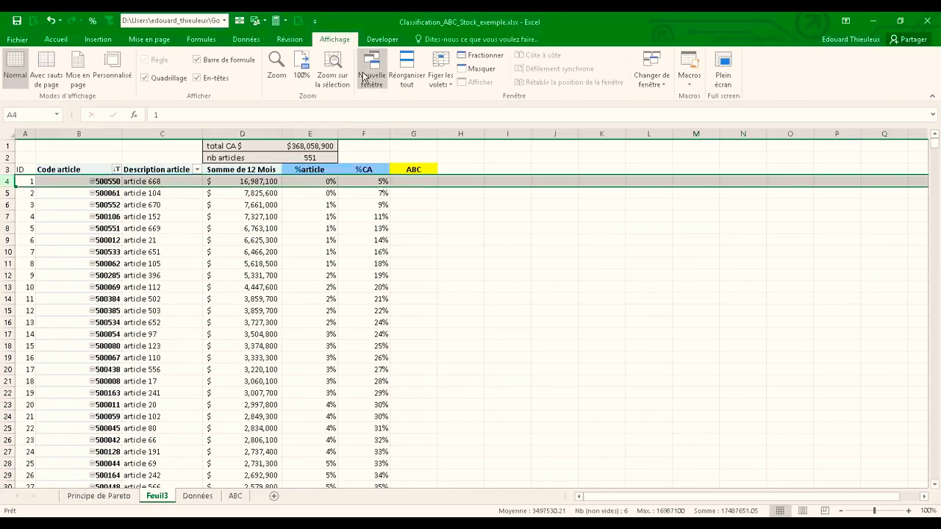
{"action": "left_click", "coordinate": [439, 80]}
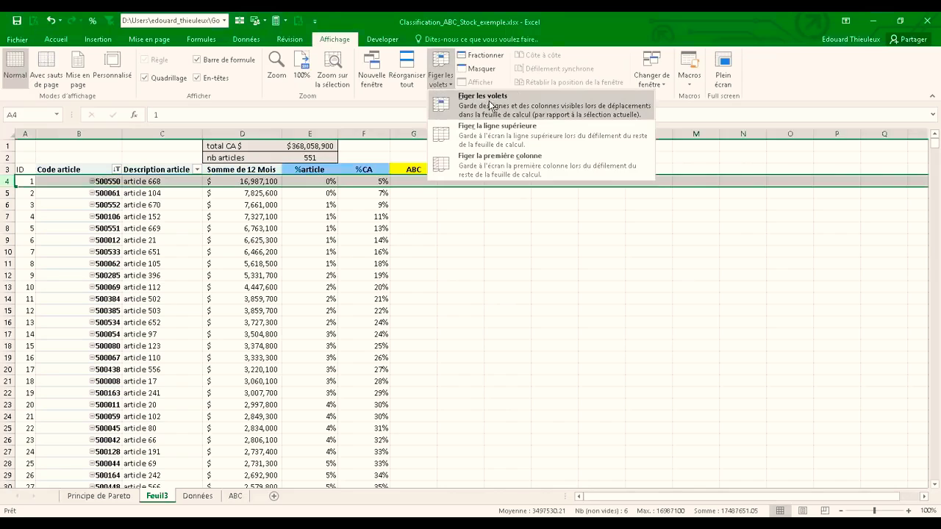
{"action": "left_click", "coordinate": [470, 117]}
{"action": "scroll", "coordinate": [259, 343], "scroll_direction": "down", "scroll_amount": 10}
{"action": "scroll", "coordinate": [382, 269], "scroll_direction": "up", "scroll_amount": 10}
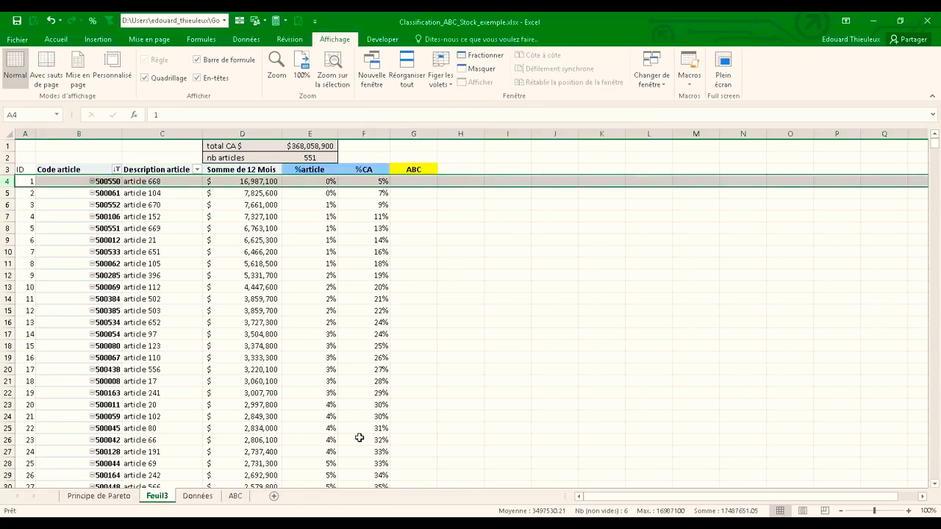
Step: Compare %article with %CA at the rows where cumulative %CA reaches 40% and 80%
{"action": "scroll", "coordinate": [382, 426], "scroll_direction": "down", "scroll_amount": 4}
{"action": "left_click", "coordinate": [381, 441]}
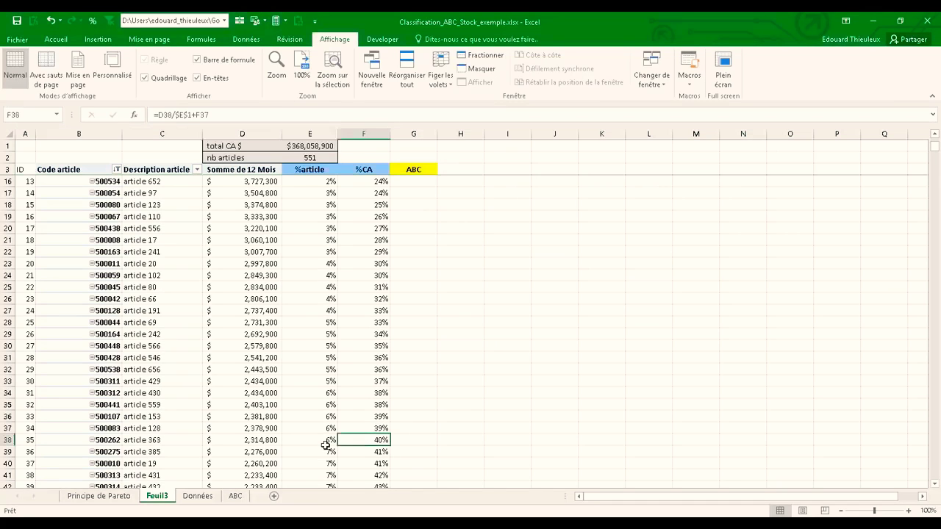
{"action": "left_click", "coordinate": [332, 441], "text": "shift"}
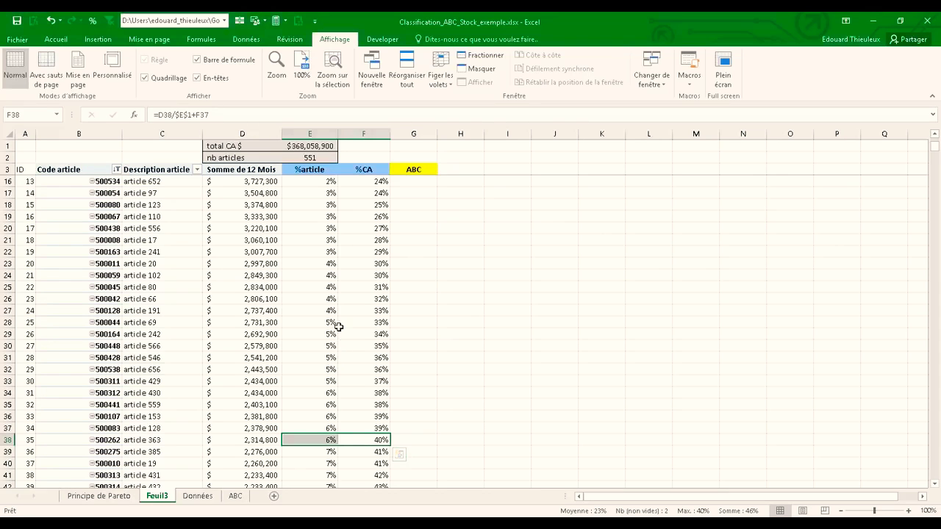
{"action": "scroll", "coordinate": [335, 347], "scroll_direction": "down", "scroll_amount": 20}
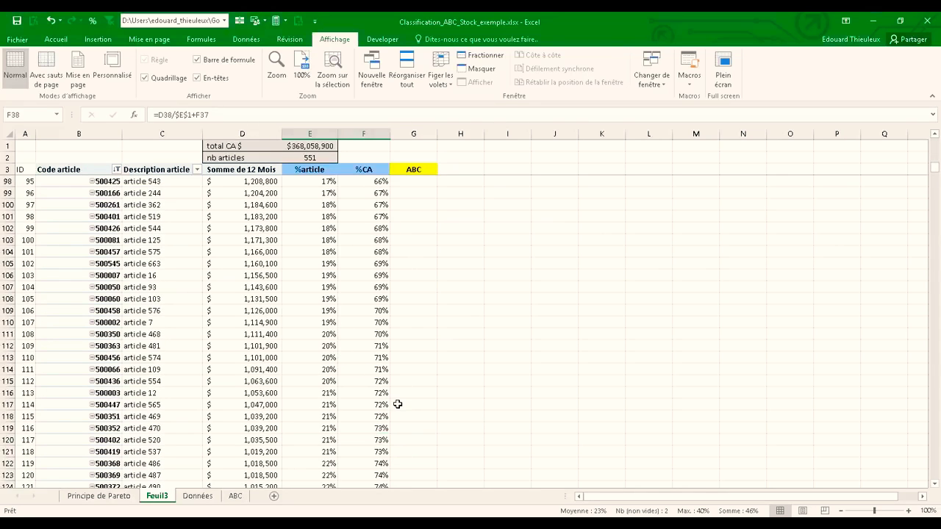
{"action": "scroll", "coordinate": [375, 403], "scroll_direction": "down", "scroll_amount": 3}
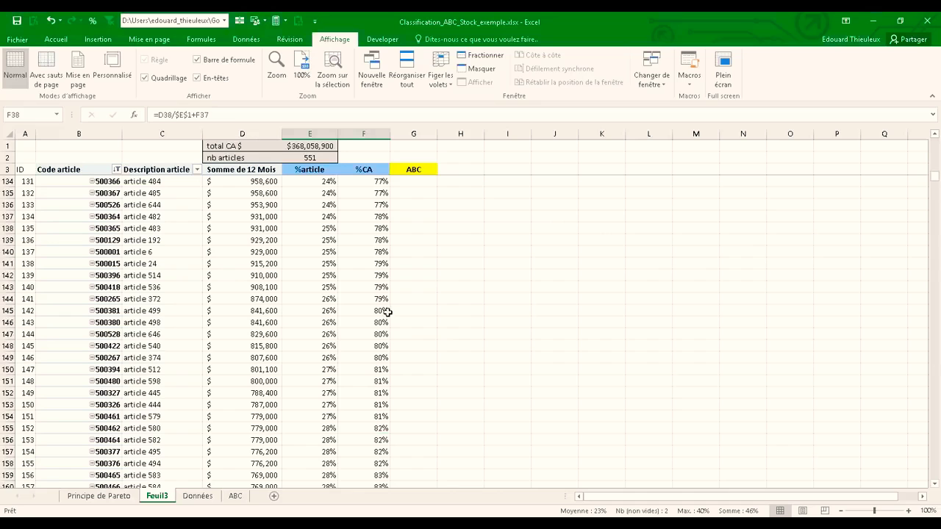
{"action": "left_click_drag", "start_coordinate": [337, 311], "coordinate": [371, 312]}
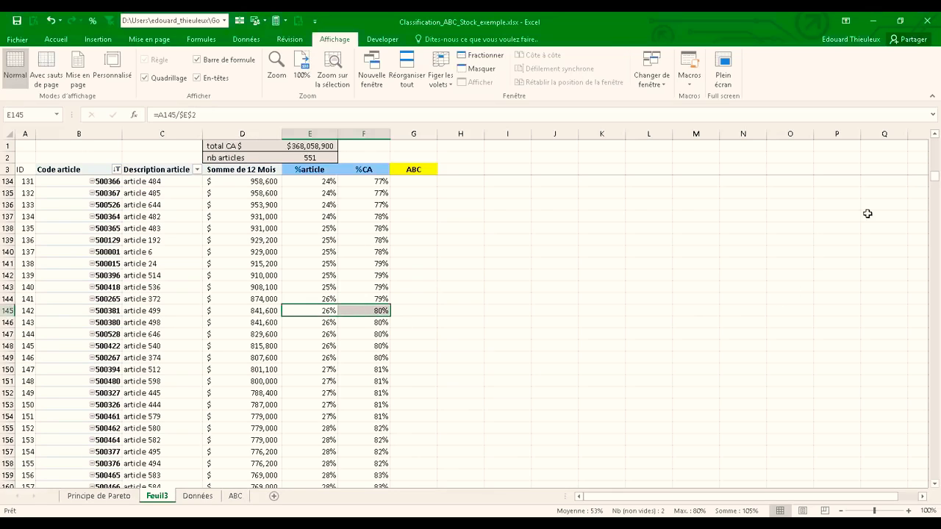
{"action": "left_click_drag", "start_coordinate": [936, 178], "coordinate": [936, 138]}
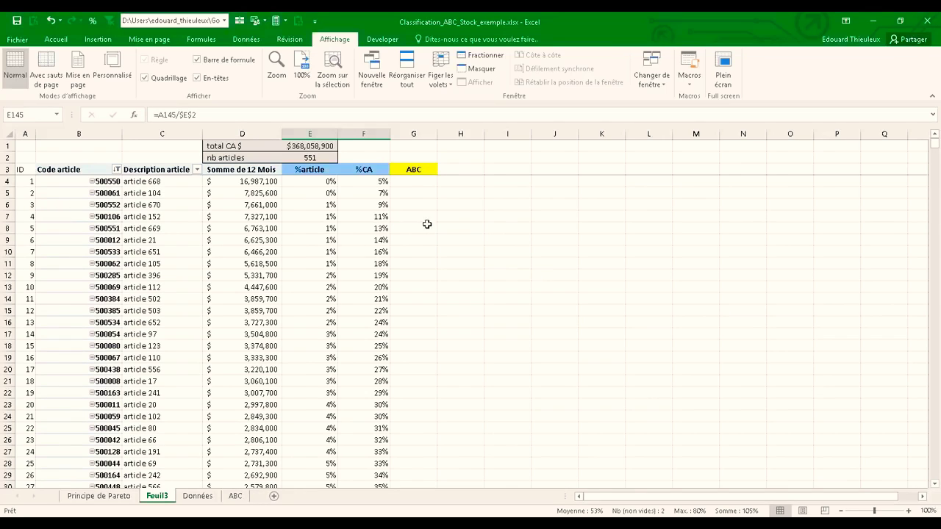
Step: Copy the Code, %CA and %Article threshold table J1:L4 from the ABC sheet to J1 on Feuil3
{"action": "left_click", "coordinate": [405, 180]}
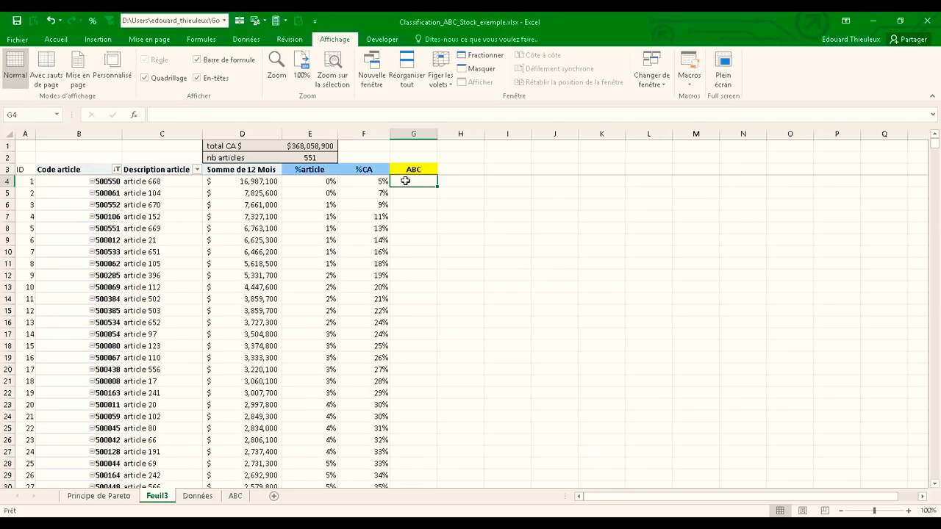
{"action": "left_click", "coordinate": [238, 497]}
{"action": "left_click_drag", "start_coordinate": [430, 147], "coordinate": [505, 182]}
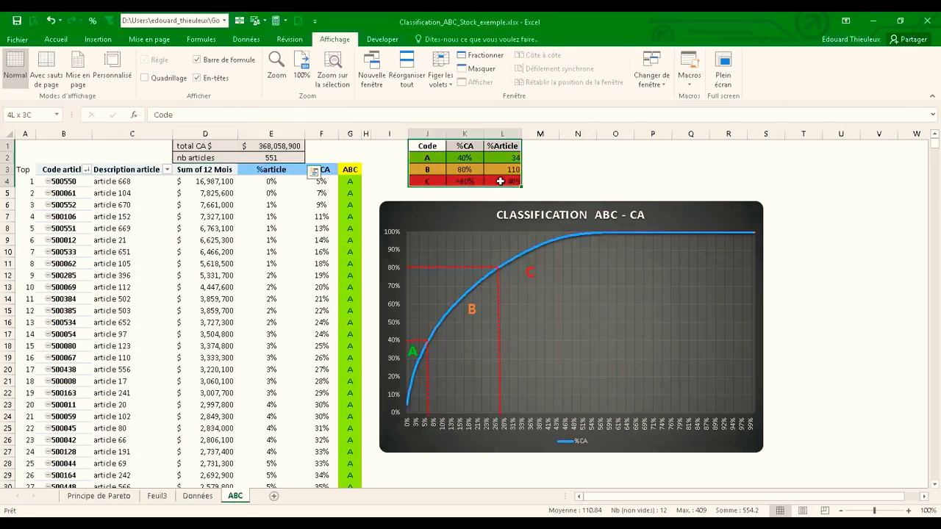
{"action": "key", "text": "ctrl+c"}
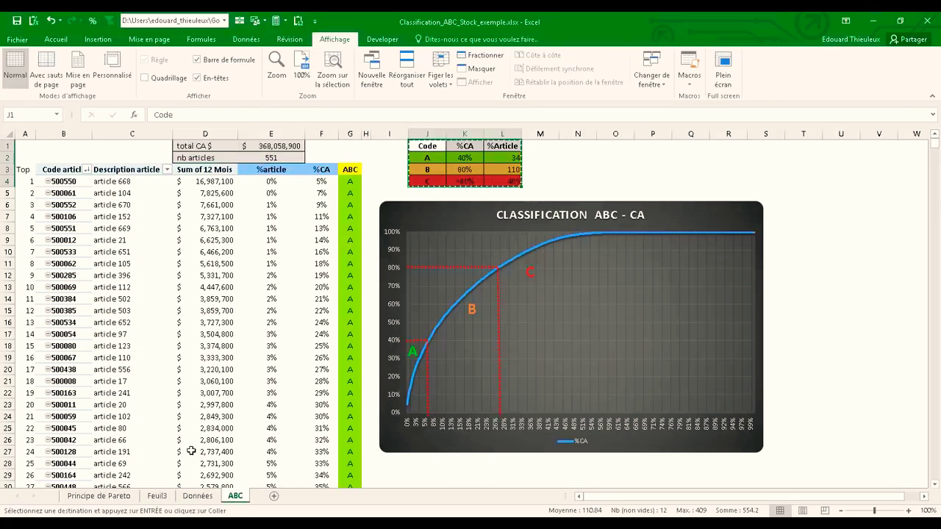
{"action": "left_click", "coordinate": [157, 497]}
{"action": "left_click", "coordinate": [504, 147]}
{"action": "key", "text": "ctrl+v"}
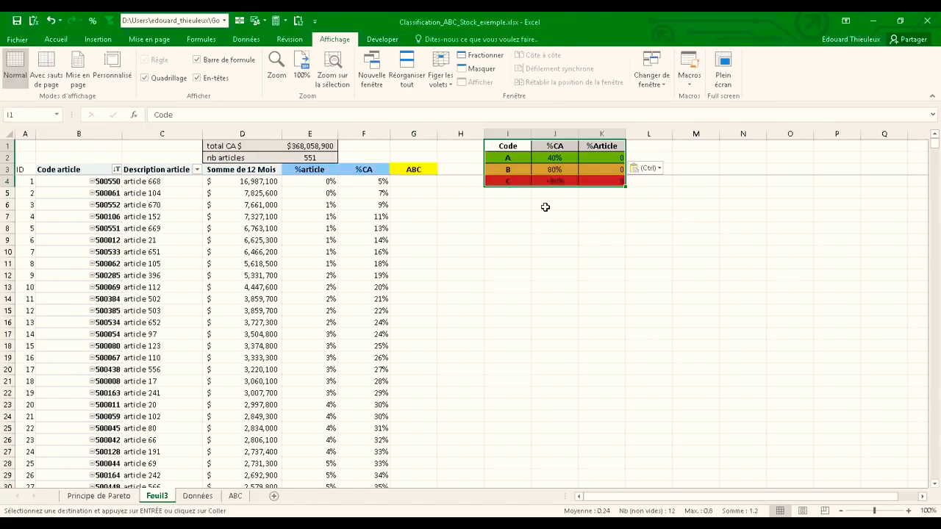
{"action": "key", "text": "ctrl+z"}
{"action": "left_click", "coordinate": [552, 145]}
{"action": "key", "text": "Return"}
Step: Copy the G4 classification formula =SI(F4<$K$2,$J$2,SI(F4<$K$3,$J$3,SI(B4="","-","C"))) from the ABC sheet into G4 on Feuil3
{"action": "left_click", "coordinate": [413, 181]}
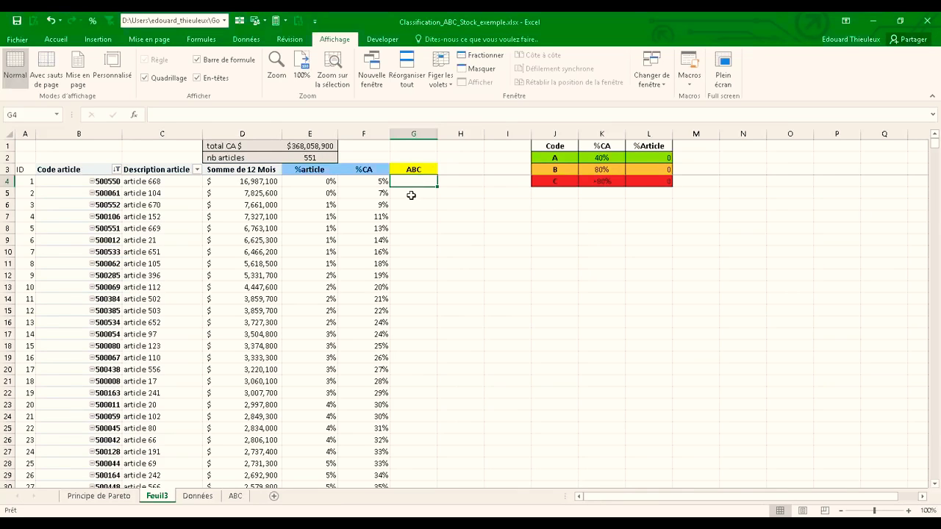
{"action": "left_click", "coordinate": [197, 496]}
{"action": "left_click", "coordinate": [236, 496]}
{"action": "left_click", "coordinate": [352, 183]}
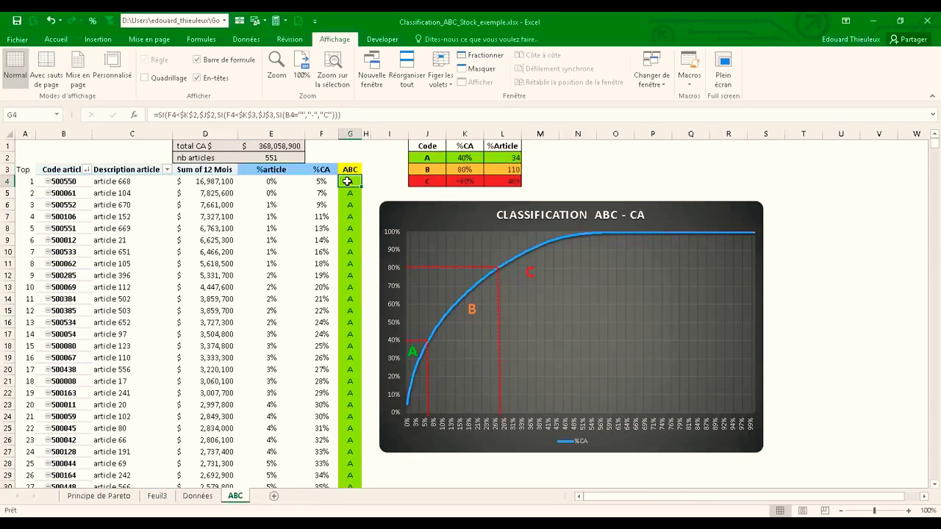
{"action": "key", "text": "ctrl+c"}
{"action": "left_click", "coordinate": [156, 496]}
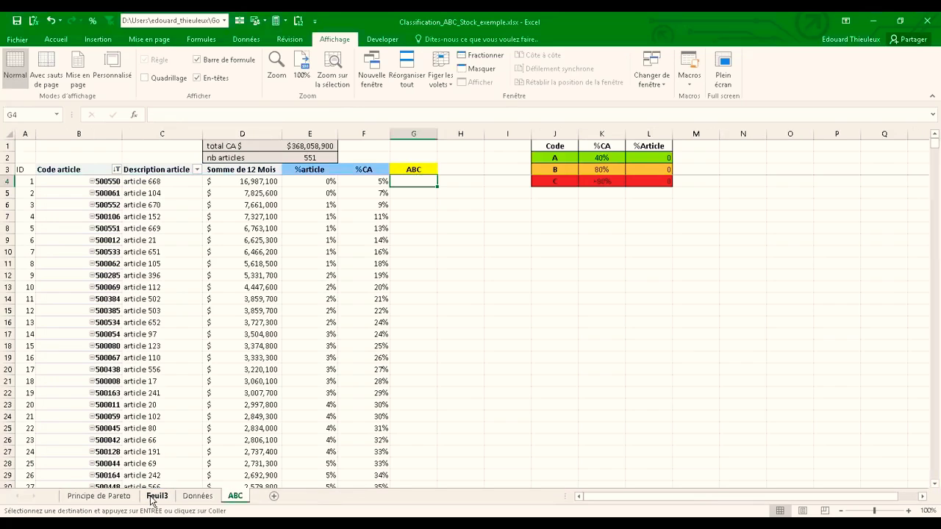
{"action": "key", "text": "ctrl+v"}
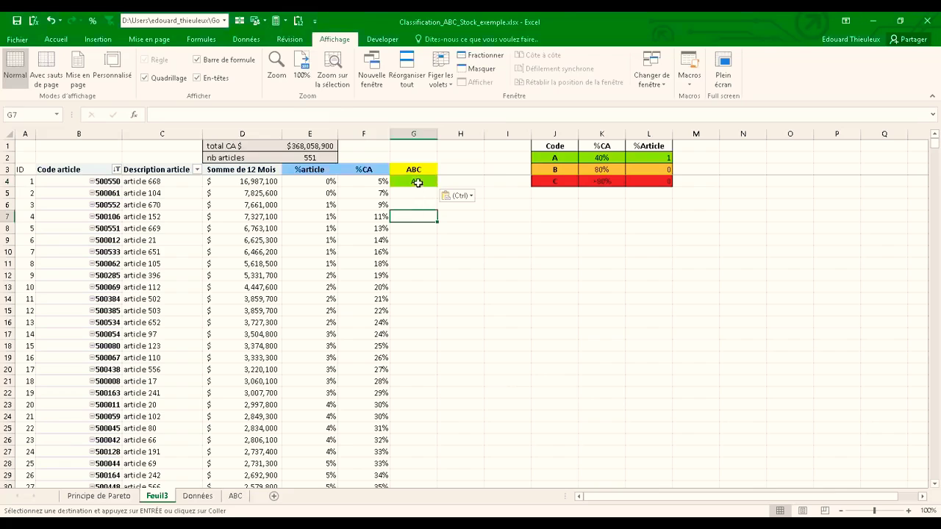
Step: Examine the G4 formula's references to the %CA cell, the A and B thresholds, and the blank rows below the article list
{"action": "left_click", "coordinate": [276, 115]}
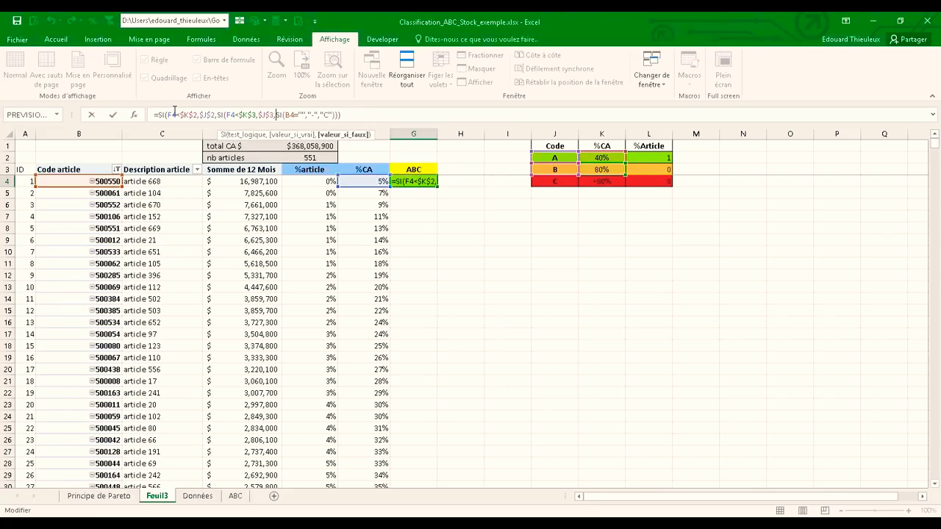
{"action": "left_click", "coordinate": [171, 115]}
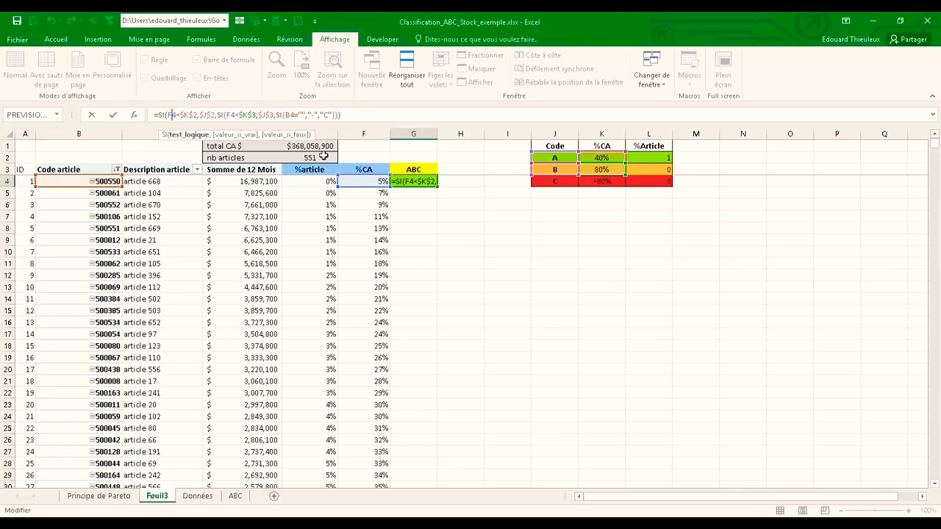
{"action": "left_click", "coordinate": [373, 181]}
{"action": "left_click", "coordinate": [211, 116]}
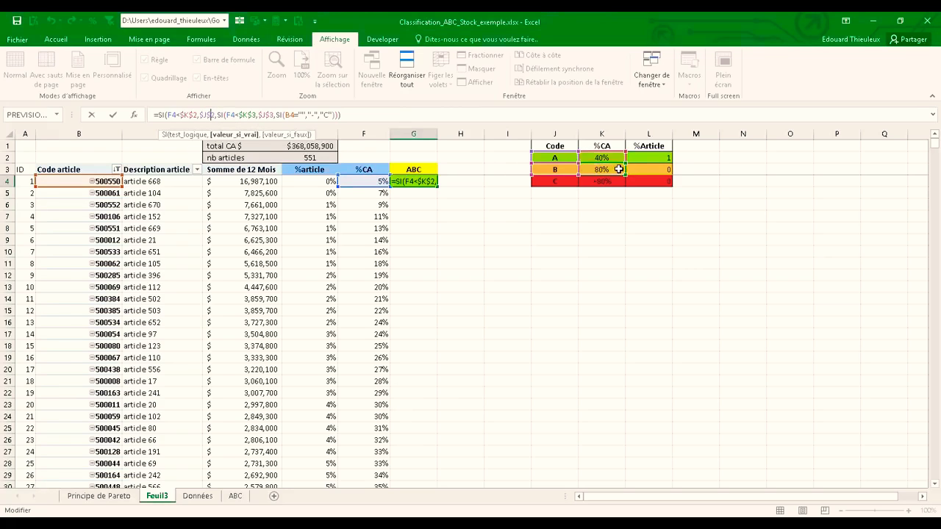
{"action": "left_click", "coordinate": [270, 116]}
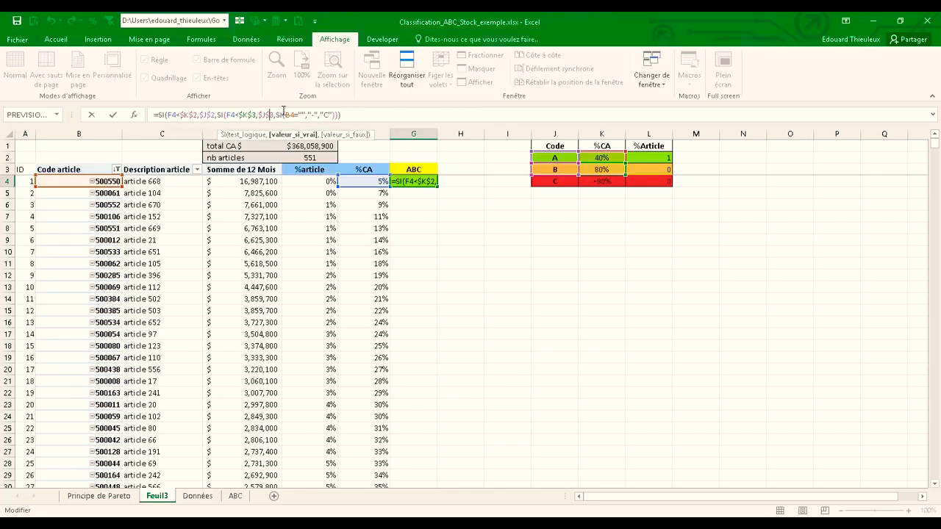
{"action": "left_click_drag", "start_coordinate": [937, 157], "coordinate": [903, 292]}
{"action": "scroll", "coordinate": [514, 347], "scroll_direction": "up", "scroll_amount": 5}
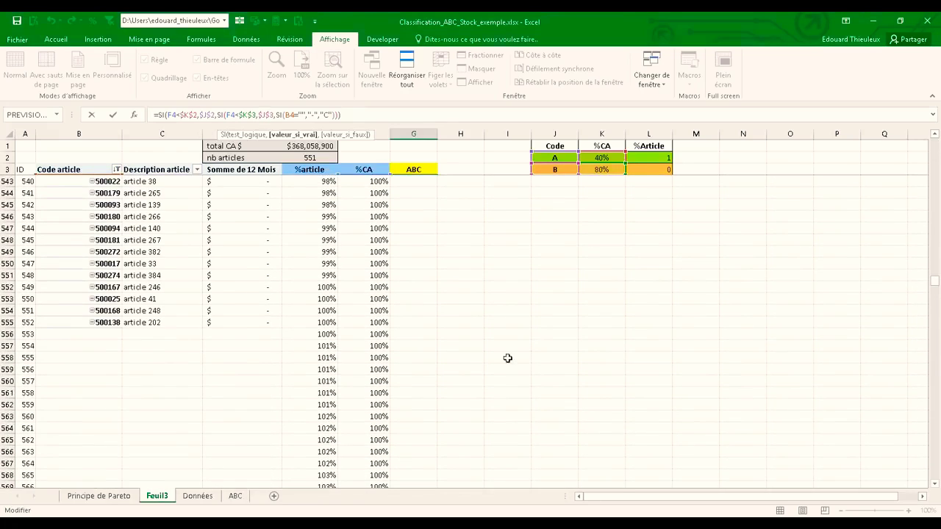
{"action": "scroll", "coordinate": [402, 355], "scroll_direction": "up", "scroll_amount": 9}
{"action": "left_click_drag", "start_coordinate": [938, 282], "coordinate": [936, 144]}
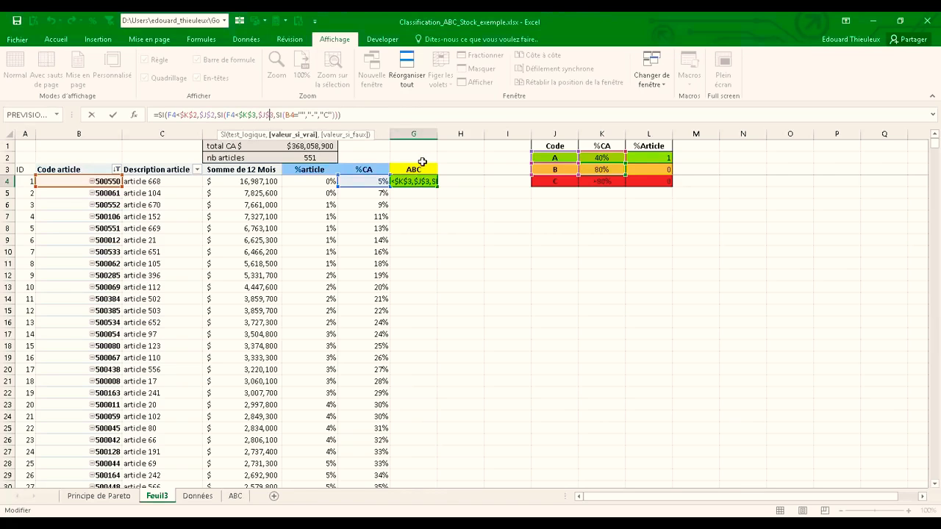
{"action": "key", "text": "Return"}
Step: Fill the ABC classification formula from G4 down to row 1326
{"action": "left_click", "coordinate": [420, 180]}
{"action": "double_click", "coordinate": [437, 187]}
{"action": "left_click", "coordinate": [457, 261]}
Step: Check the boundary between classes B and C in the ABC column and review the threshold reference in G4's formula
{"action": "left_click_drag", "start_coordinate": [934, 154], "coordinate": [910, 186]}
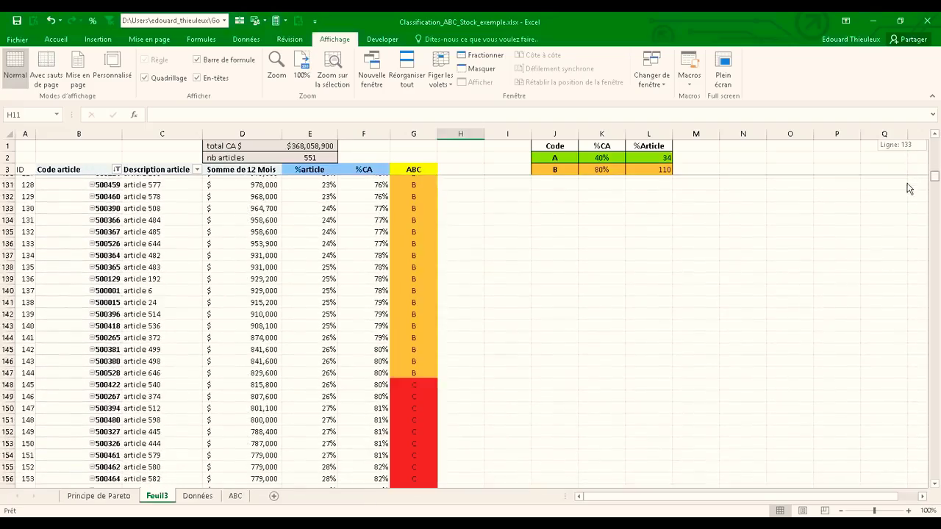
{"action": "left_click", "coordinate": [408, 343]}
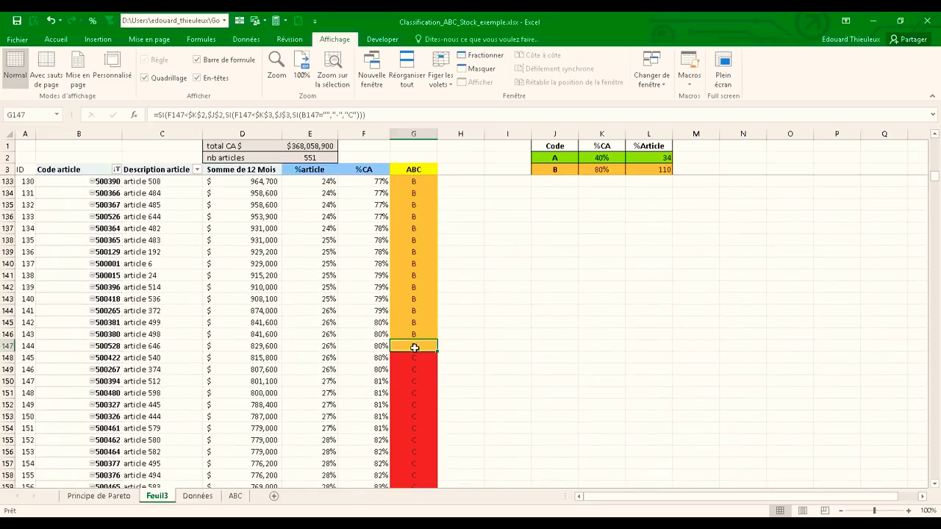
{"action": "left_click", "coordinate": [417, 359]}
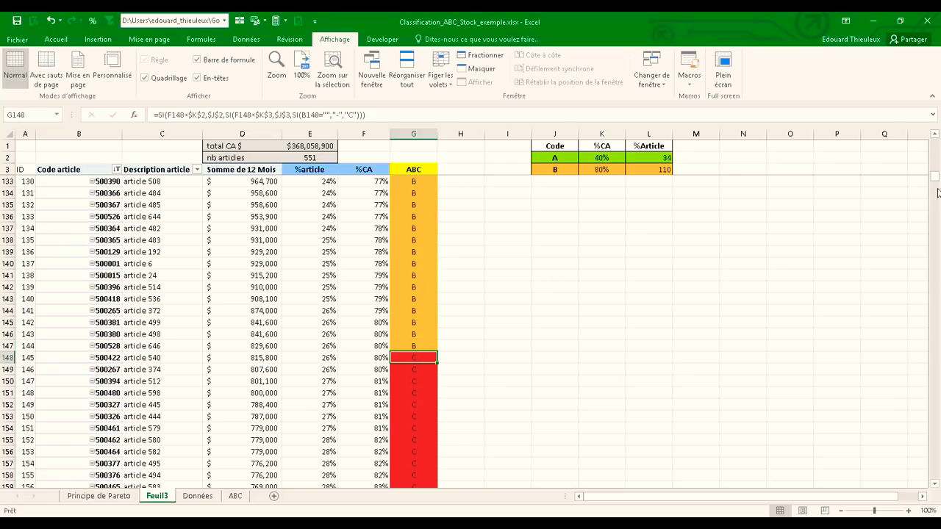
{"action": "left_click_drag", "start_coordinate": [932, 179], "coordinate": [928, 132]}
{"action": "left_click", "coordinate": [401, 181]}
{"action": "left_click", "coordinate": [189, 114]}
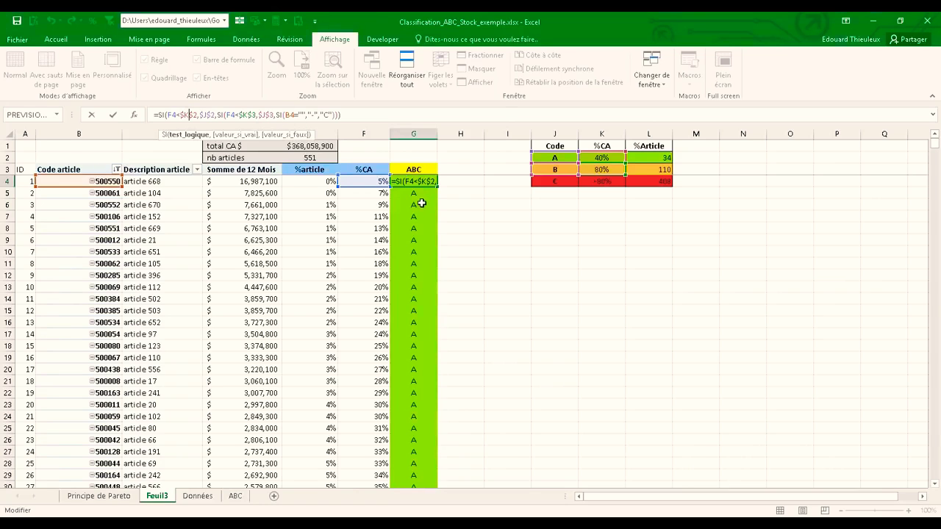
{"action": "key", "text": "Escape"}
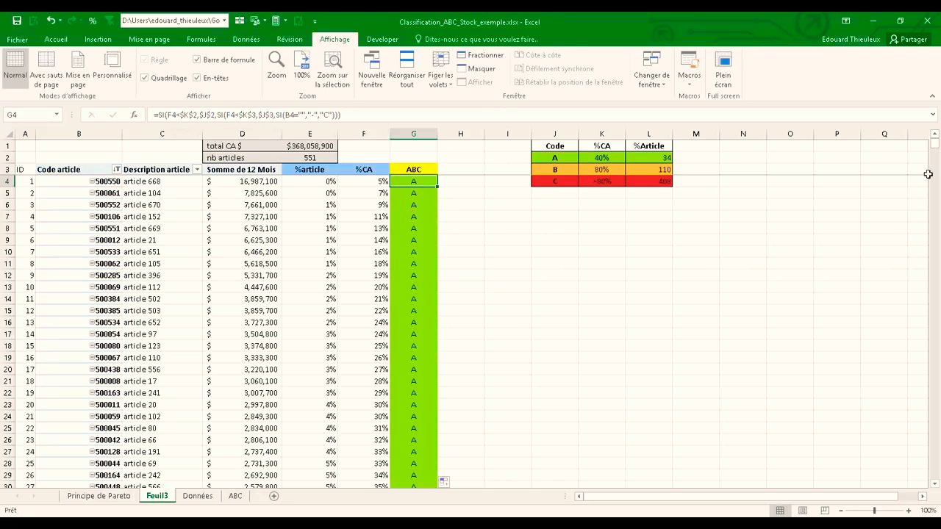
{"action": "mouse_move", "coordinate": [936, 149]}
{"action": "left_mouse_down"}
{"action": "mouse_move", "coordinate": [932, 189]}
{"action": "mouse_move", "coordinate": [935, 145]}
{"action": "left_mouse_up"}
Step: Review the conditional formatting rules on the ABC column, including the definition of the red rule for values equal to $J$4
{"action": "left_click", "coordinate": [56, 39]}
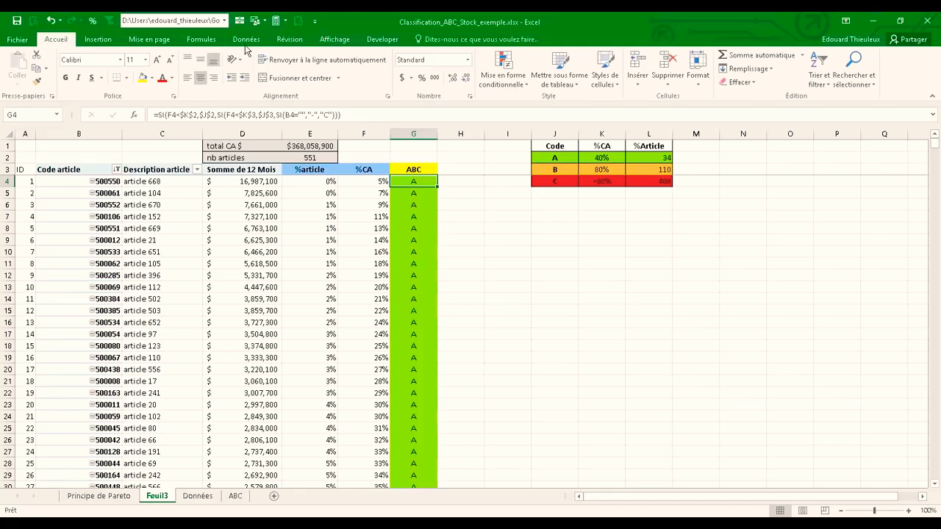
{"action": "left_click", "coordinate": [500, 83]}
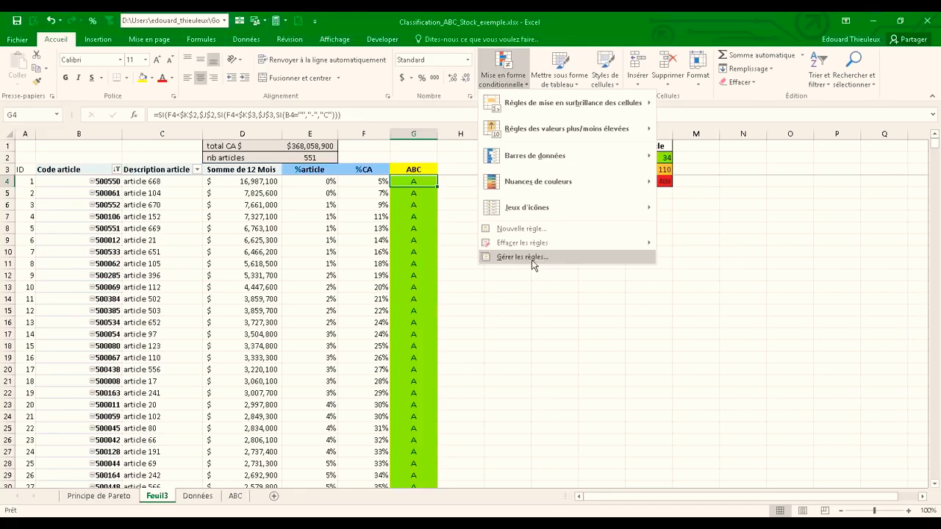
{"action": "left_click", "coordinate": [523, 256]}
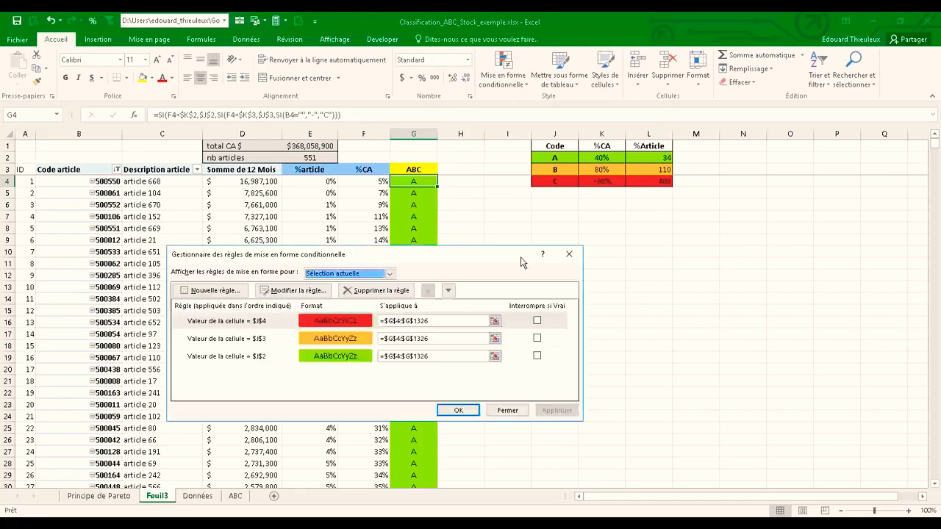
{"action": "left_click", "coordinate": [236, 328]}
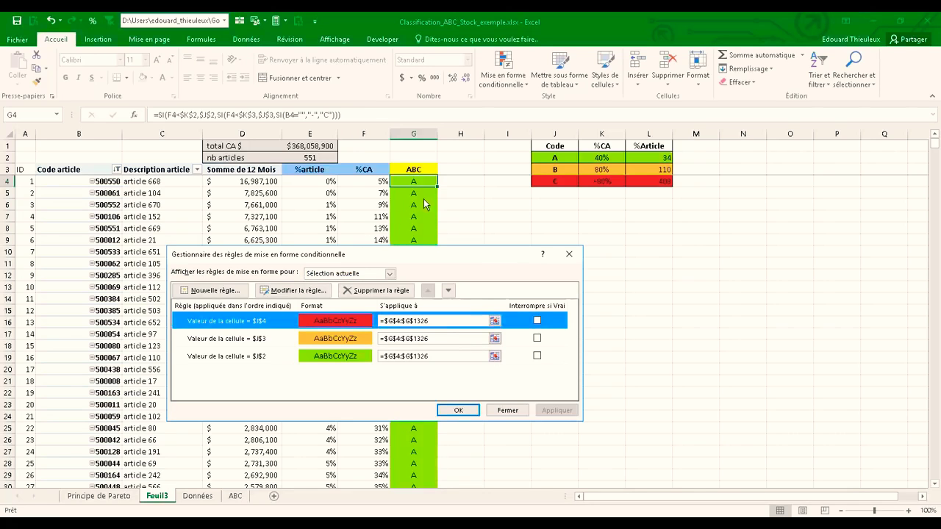
{"action": "left_click", "coordinate": [298, 290]}
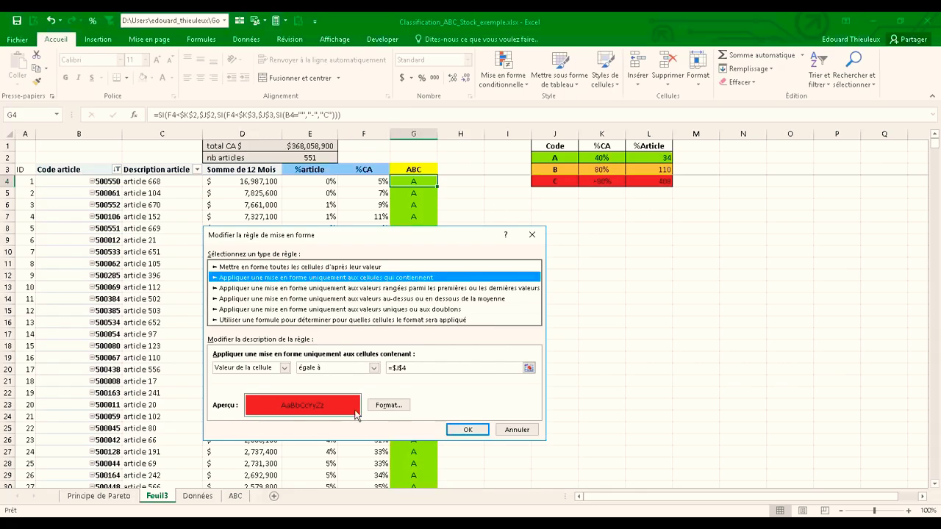
{"action": "left_click", "coordinate": [468, 429]}
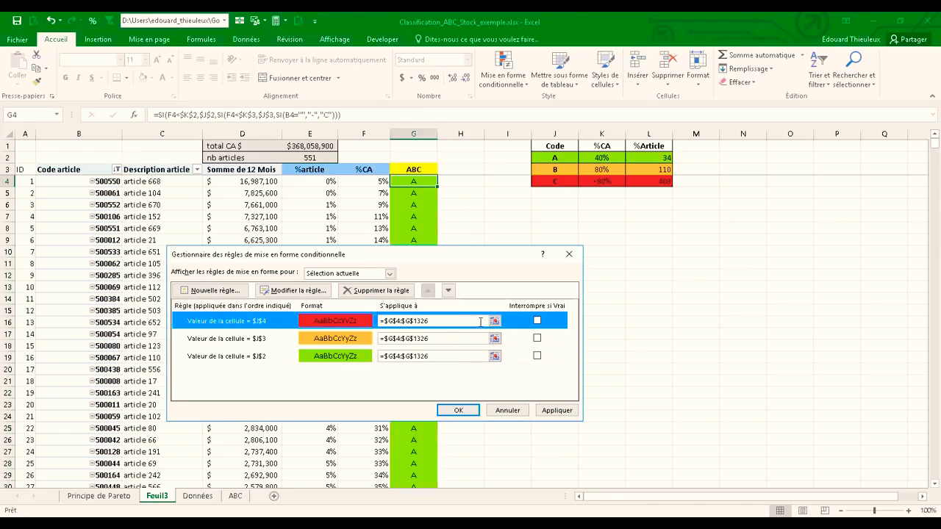
{"action": "left_click", "coordinate": [458, 410]}
{"action": "left_click", "coordinate": [507, 263]}
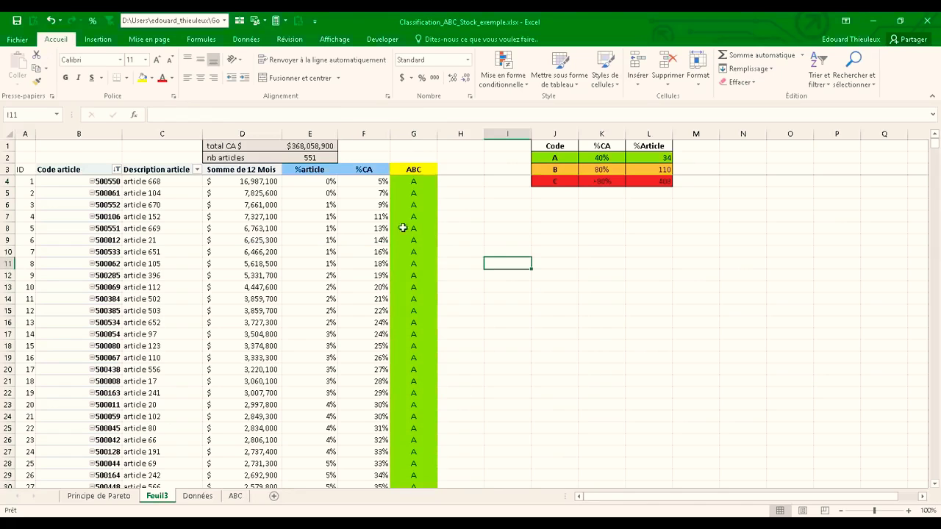
{"action": "left_click", "coordinate": [422, 182]}
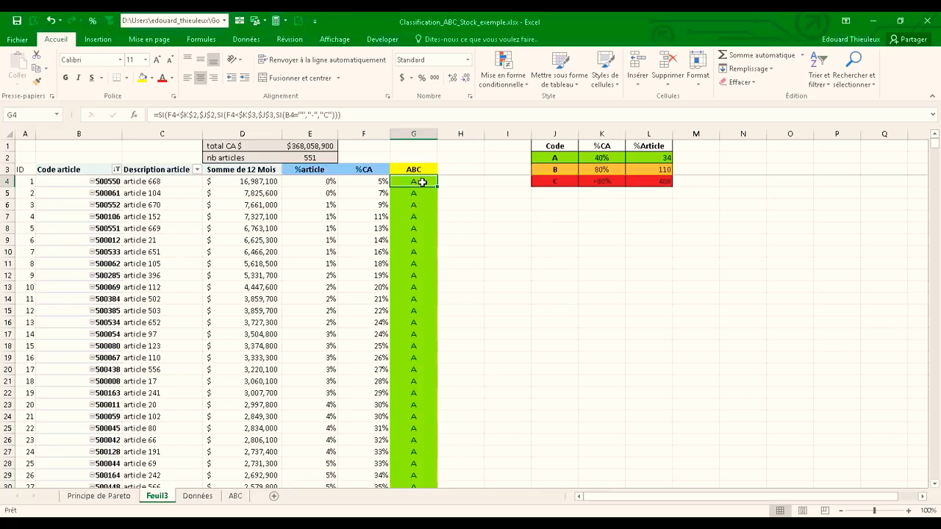
{"action": "left_click_drag", "start_coordinate": [88, 135], "coordinate": [400, 143]}
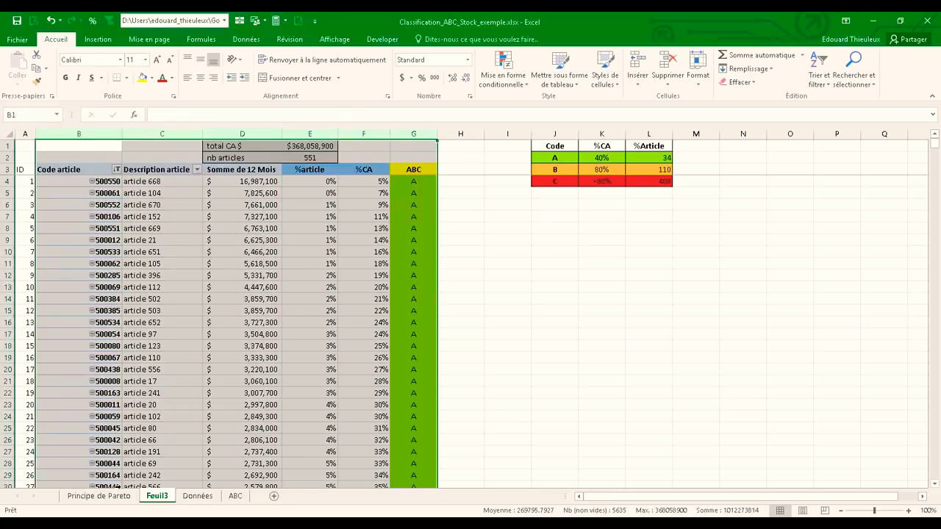
{"action": "left_click", "coordinate": [99, 496]}
{"action": "left_click", "coordinate": [157, 497]}
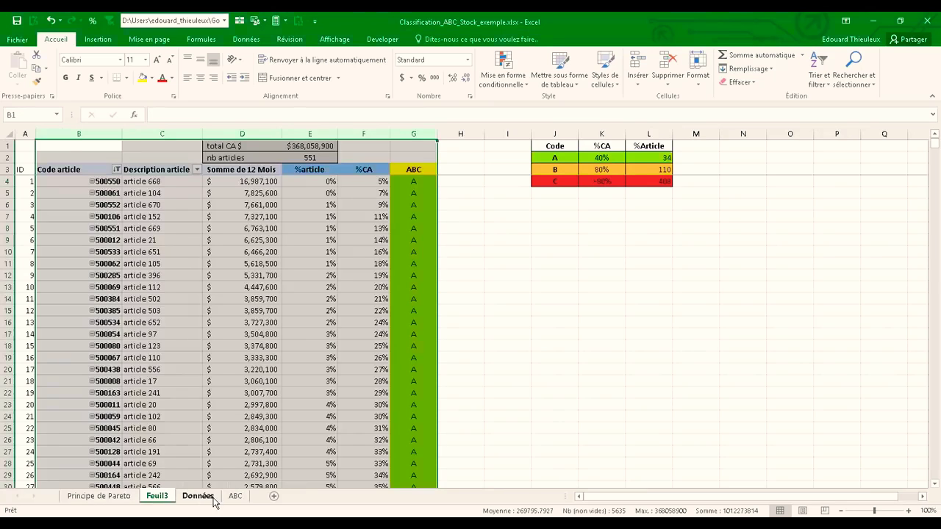
Step: Examine the lookup formula in C3 on the Données sheet that retrieves each article's ABC class
{"action": "left_click", "coordinate": [213, 499]}
{"action": "left_click", "coordinate": [119, 162]}
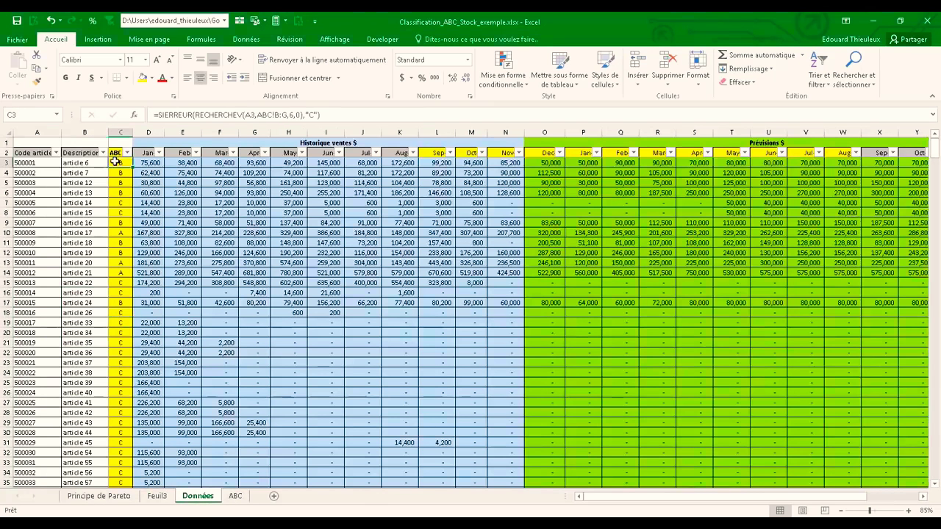
{"action": "left_click", "coordinate": [218, 114]}
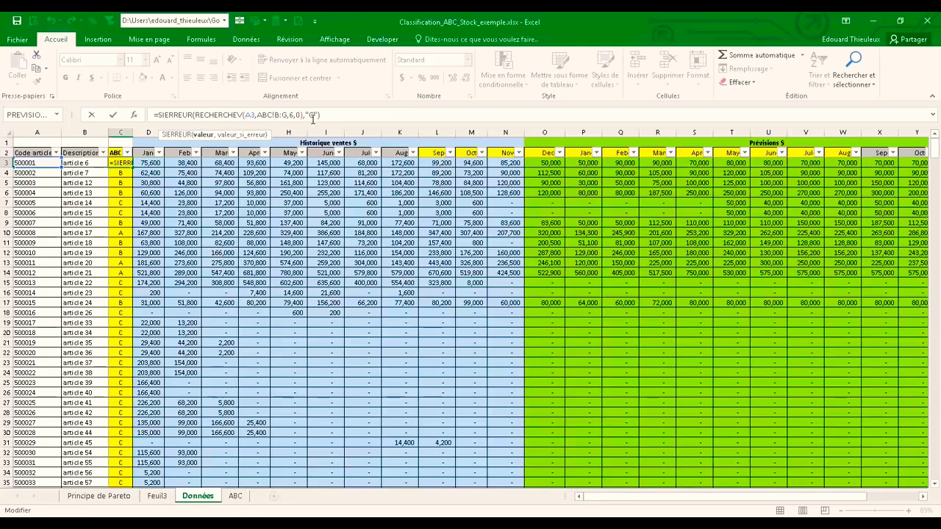
{"action": "key", "text": "Escape"}
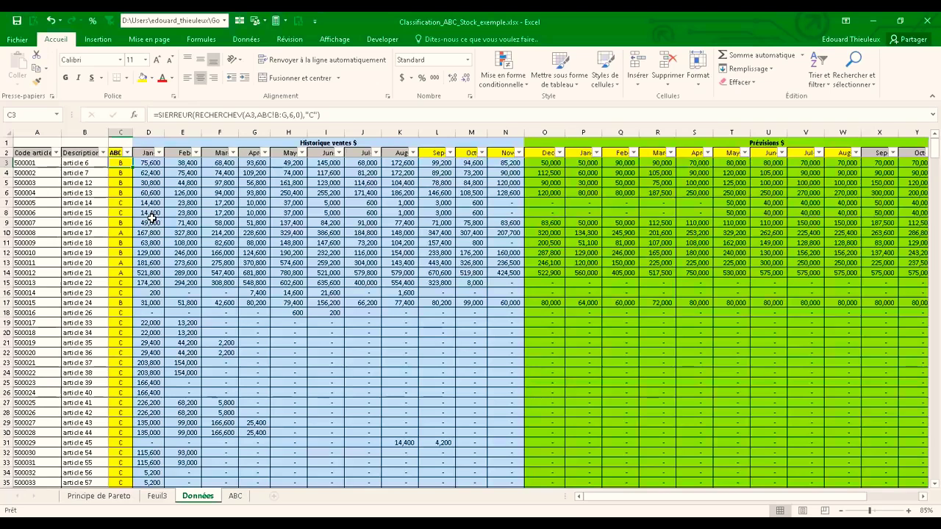
Step: Refresh the pivot table of articles and twelve-month sales on Feuil3
{"action": "left_click", "coordinate": [157, 496]}
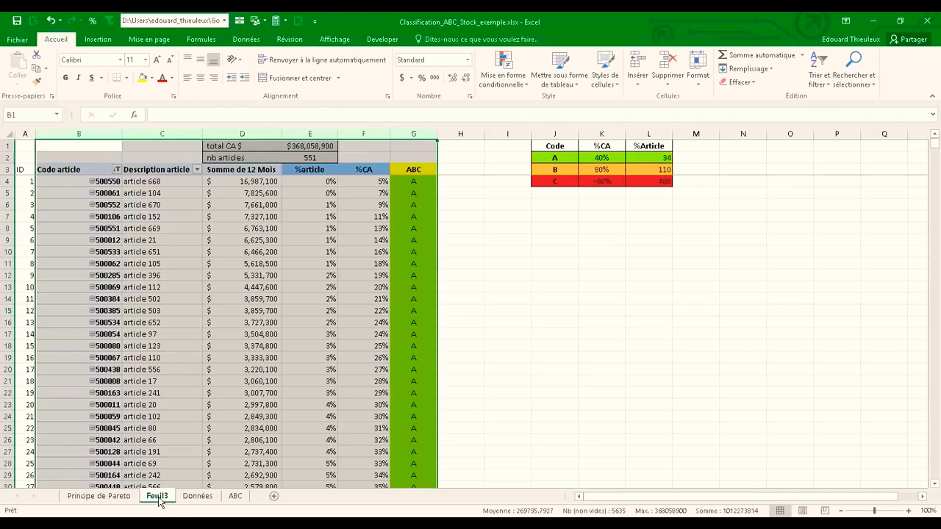
{"action": "left_click", "coordinate": [227, 217]}
{"action": "right_click", "coordinate": [227, 217]}
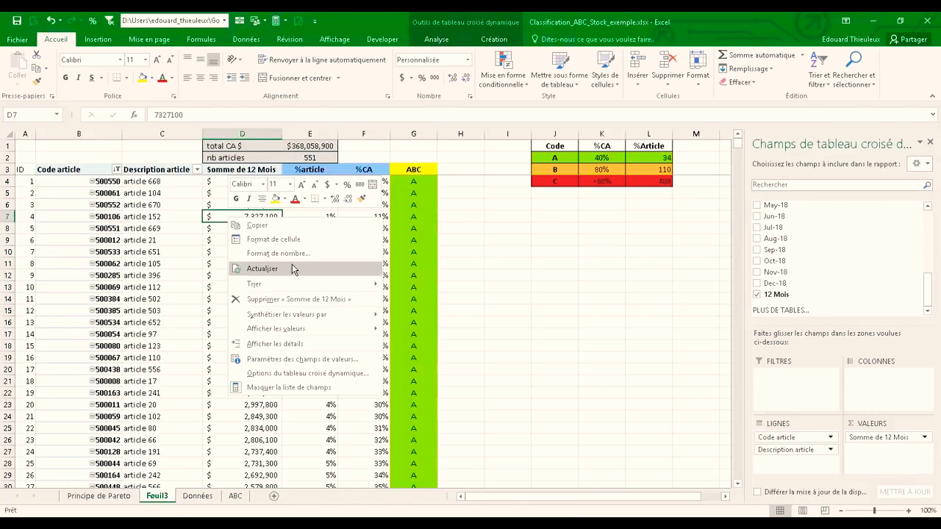
{"action": "mouse_move", "coordinate": [298, 329]}
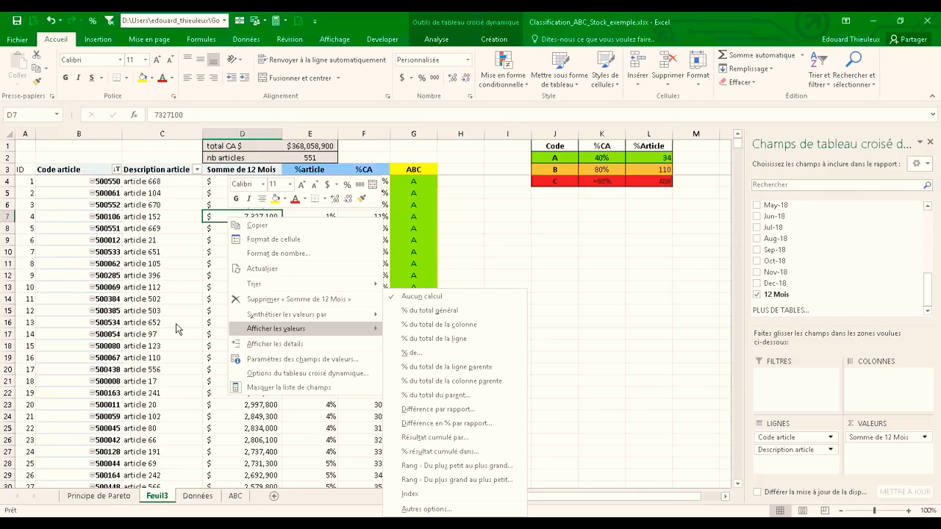
{"action": "left_click", "coordinate": [243, 269]}
{"action": "left_click", "coordinate": [267, 242]}
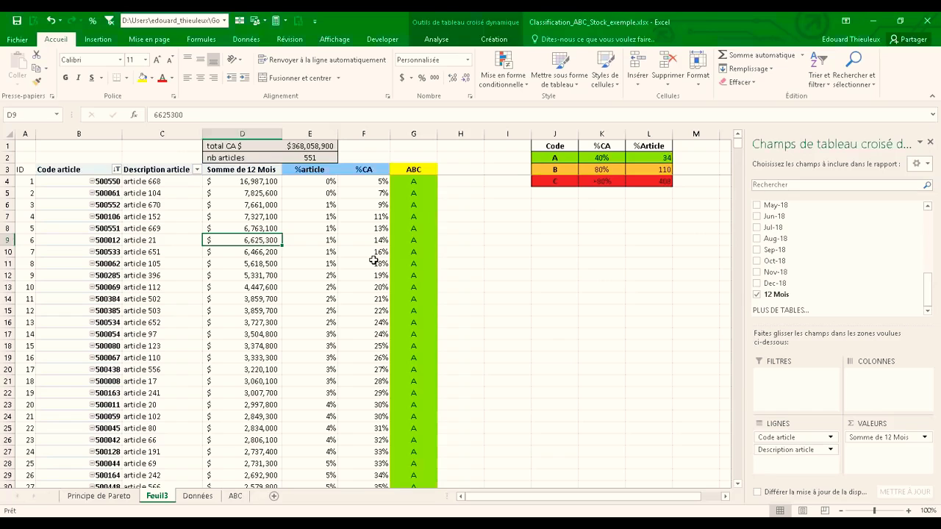
Step: Insert a simple 2D line chart on Feuil3 from the %CA values in F4:F555
{"action": "left_click", "coordinate": [235, 496]}
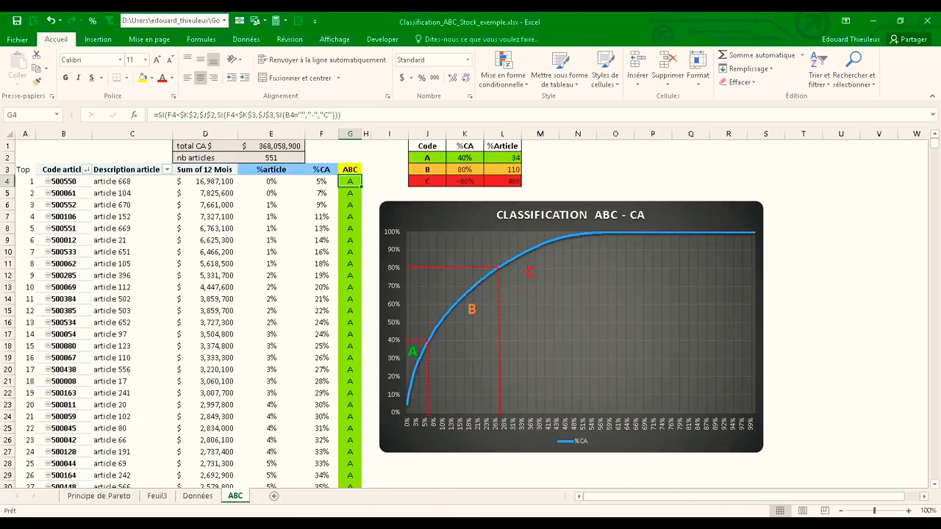
{"action": "left_click", "coordinate": [159, 497]}
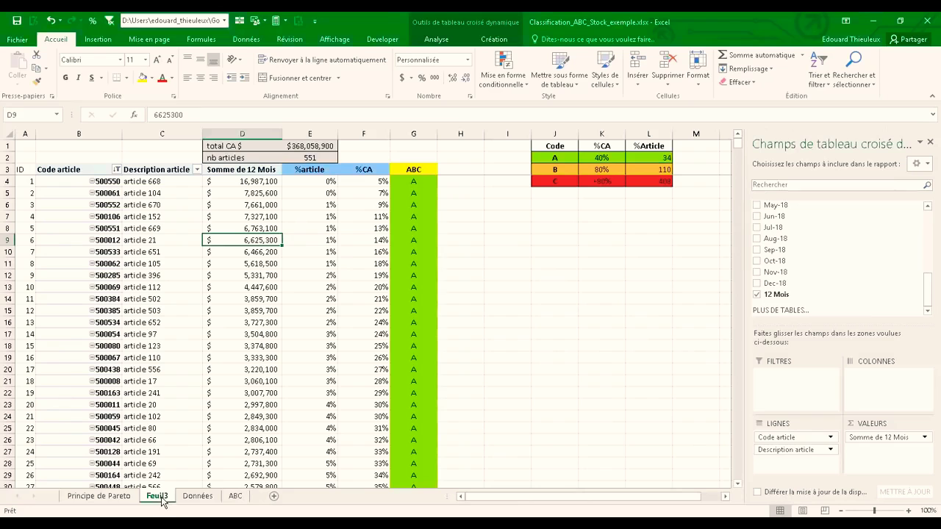
{"action": "left_click", "coordinate": [375, 184]}
{"action": "double_click", "coordinate": [388, 186]}
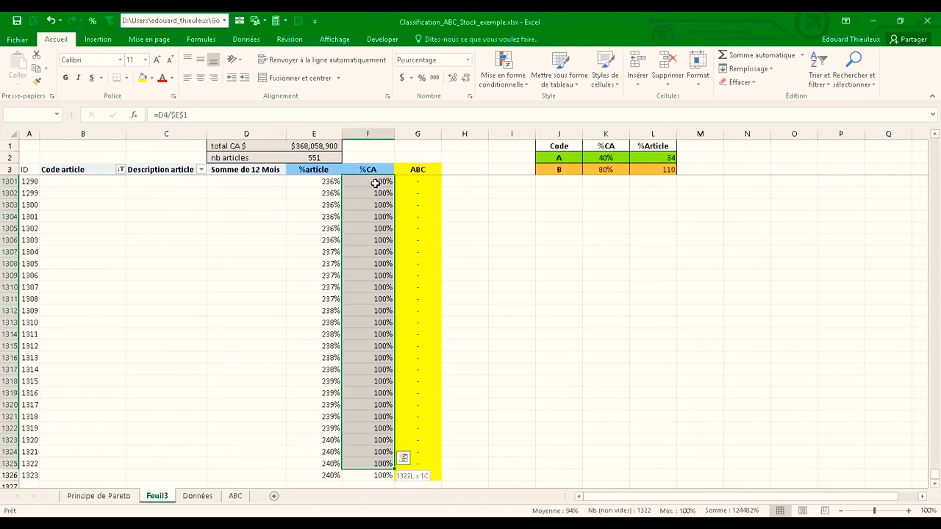
{"action": "left_click", "coordinate": [286, 247]}
{"action": "key", "text": "ctrl+shift+Up"}
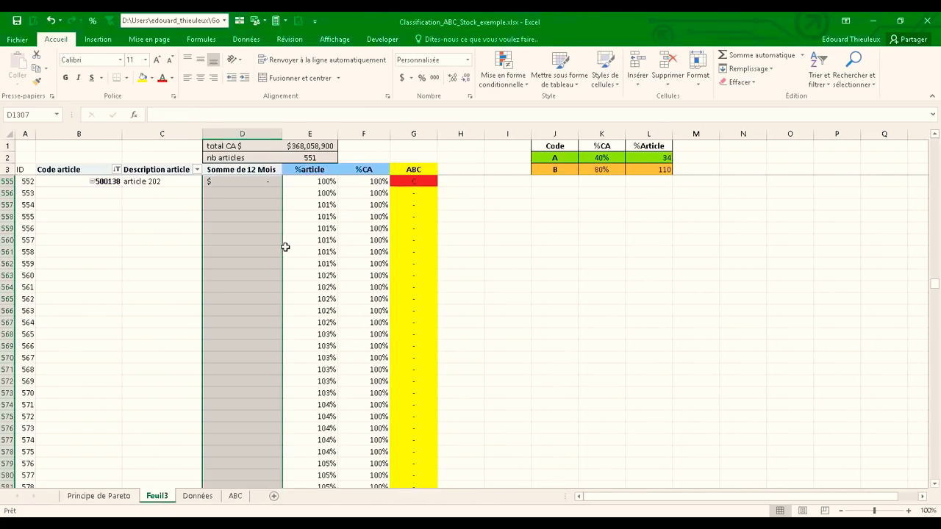
{"action": "left_click", "coordinate": [371, 301]}
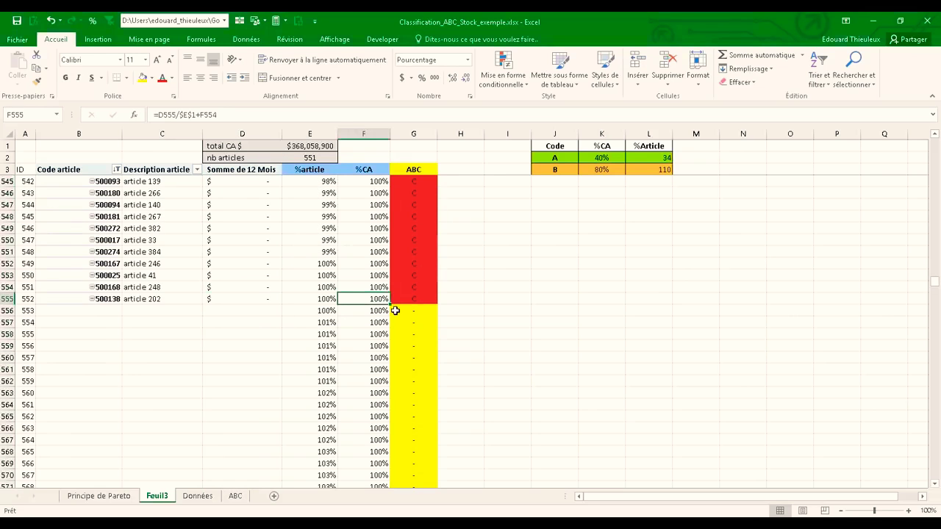
{"action": "key", "text": "ctrl+shift+Up"}
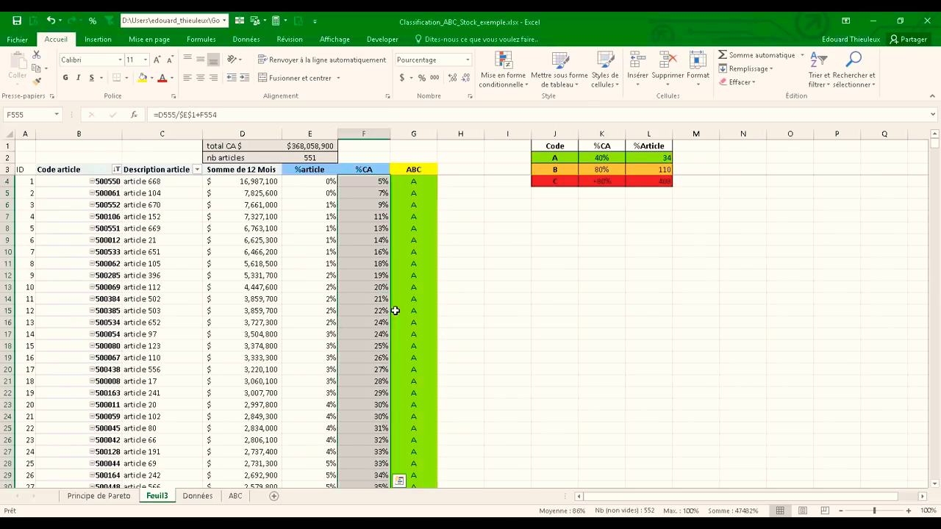
{"action": "left_click", "coordinate": [100, 41]}
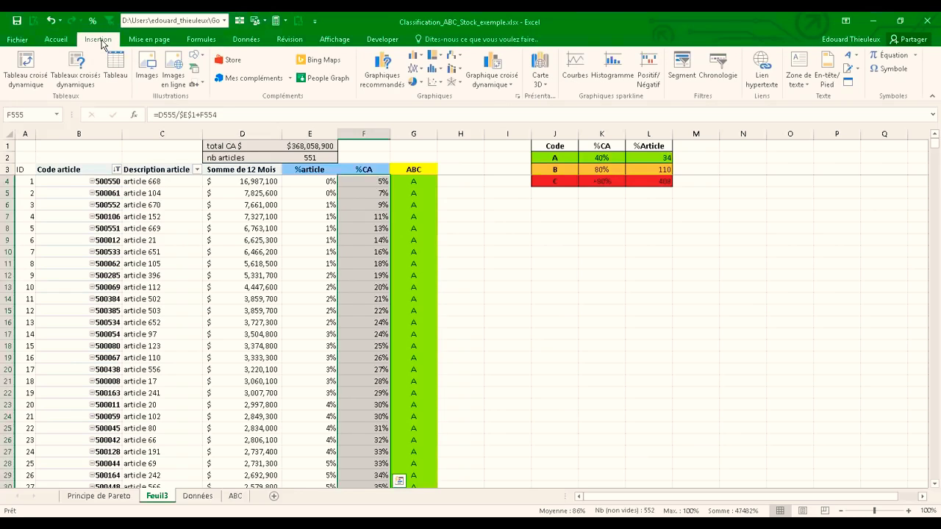
{"action": "left_click", "coordinate": [417, 69]}
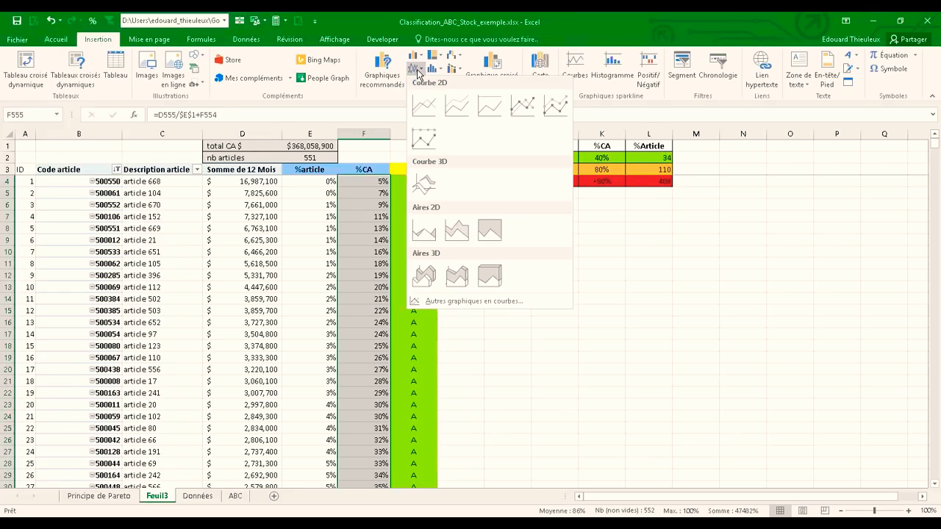
{"action": "left_click", "coordinate": [424, 105]}
Step: Place the enlarged line chart just below the threshold table and apply the dark grey chart style
{"action": "left_click_drag", "start_coordinate": [410, 257], "coordinate": [541, 220]}
{"action": "left_click_drag", "start_coordinate": [750, 380], "coordinate": [843, 441]}
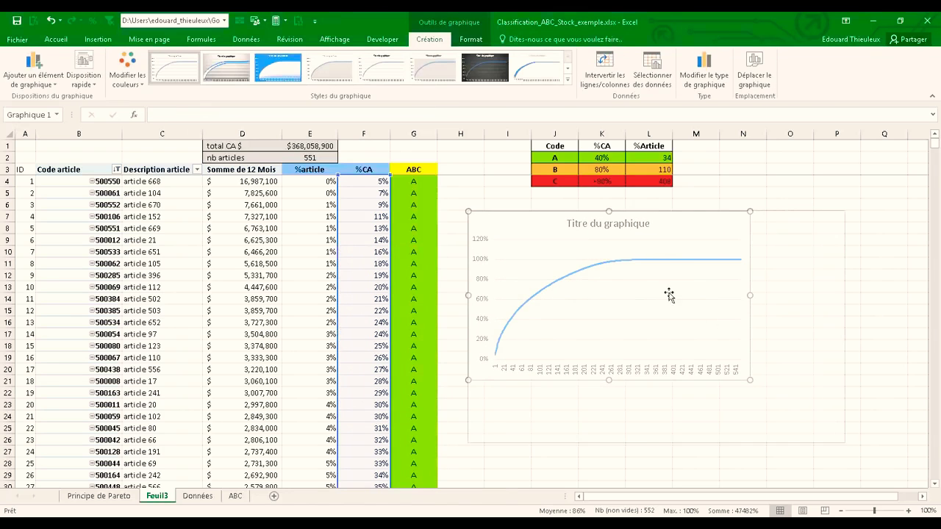
{"action": "left_click", "coordinate": [485, 73]}
{"action": "left_click_drag", "start_coordinate": [523, 213], "coordinate": [508, 197]}
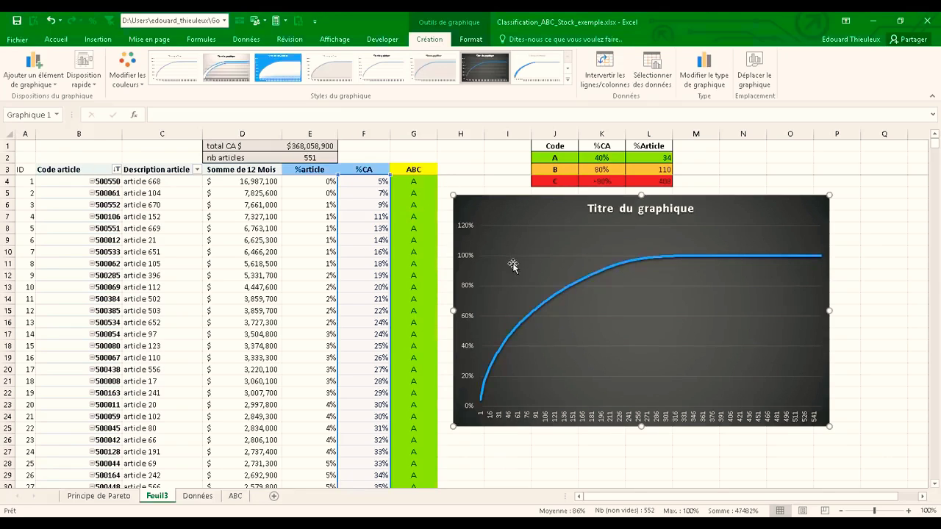
{"action": "right_click", "coordinate": [554, 213]}
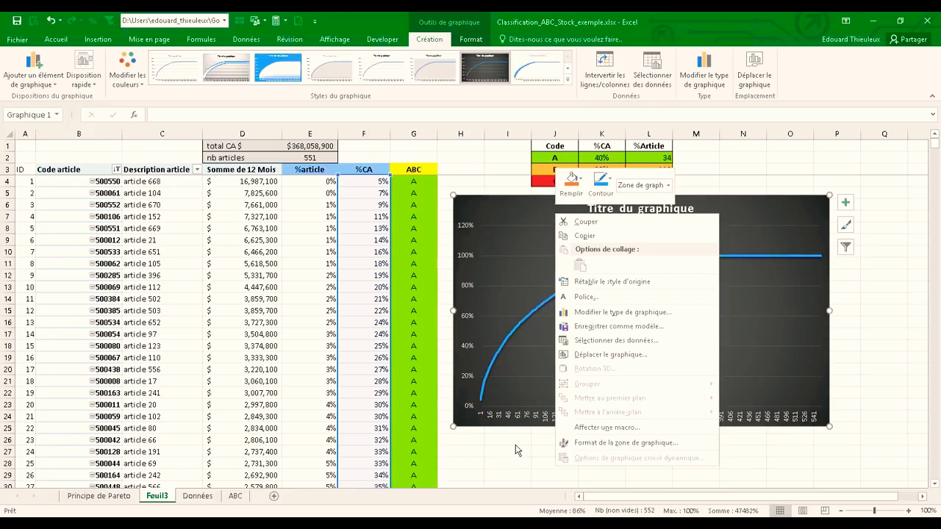
{"action": "key", "text": "Escape"}
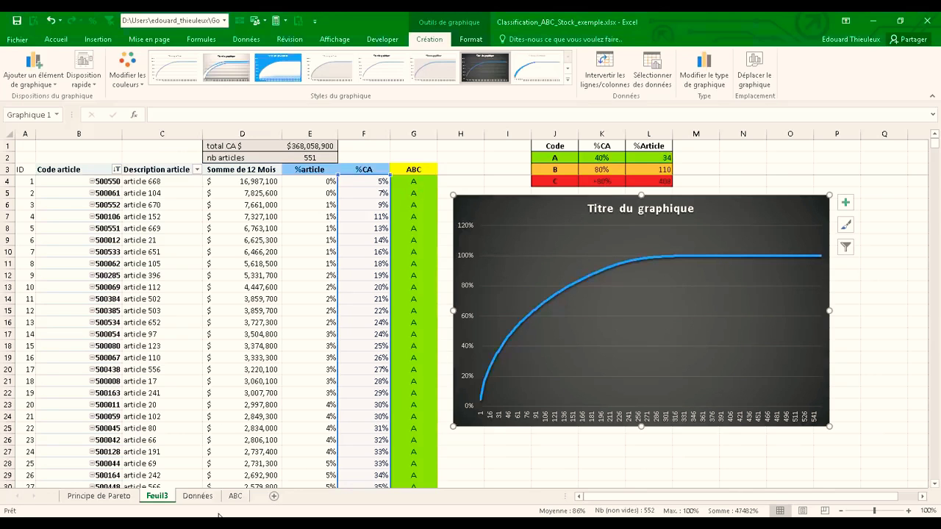
Step: Examine the formatted CLASSIFICATION ABC - CA chart on the ABC sheet, including its dashed threshold lines and A, B and C zones
{"action": "left_click", "coordinate": [200, 500]}
{"action": "left_click", "coordinate": [231, 502]}
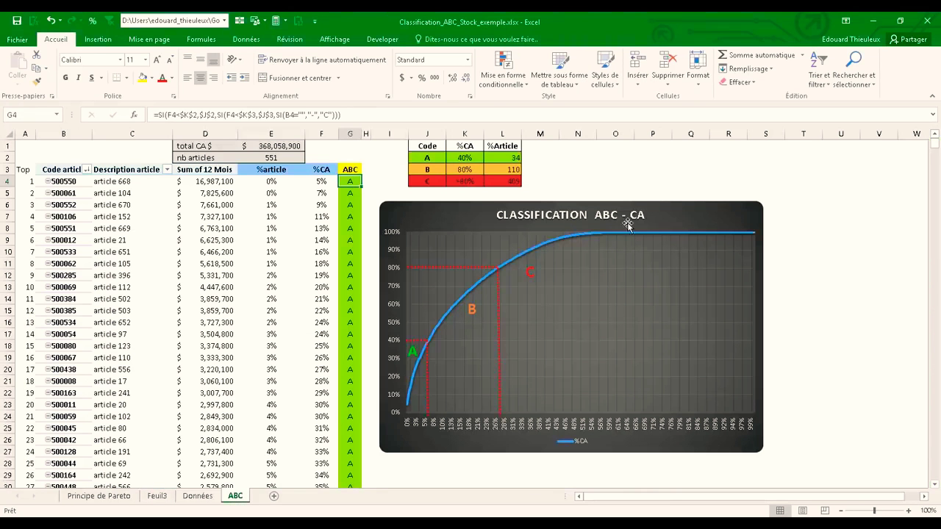
{"action": "left_click", "coordinate": [623, 193]}
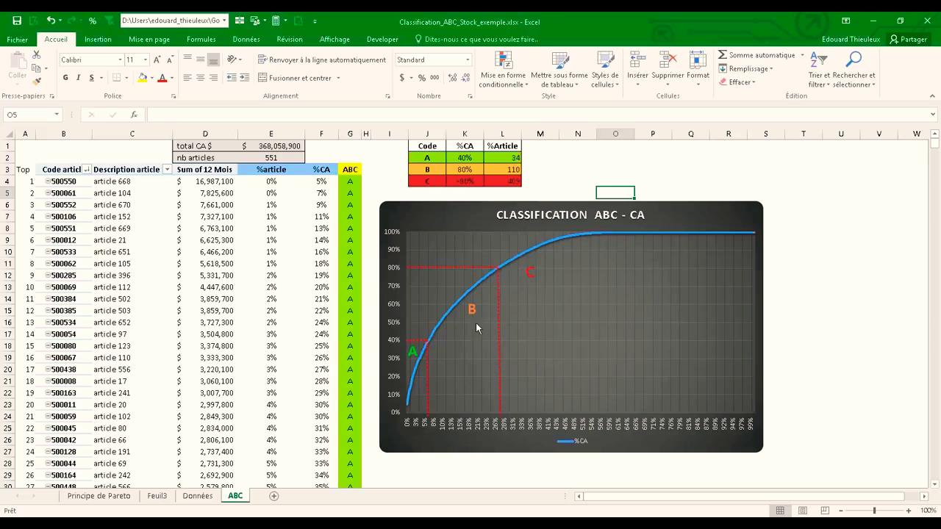
Step: Refresh the pivot table on the ABC sheet
{"action": "left_click", "coordinate": [206, 498]}
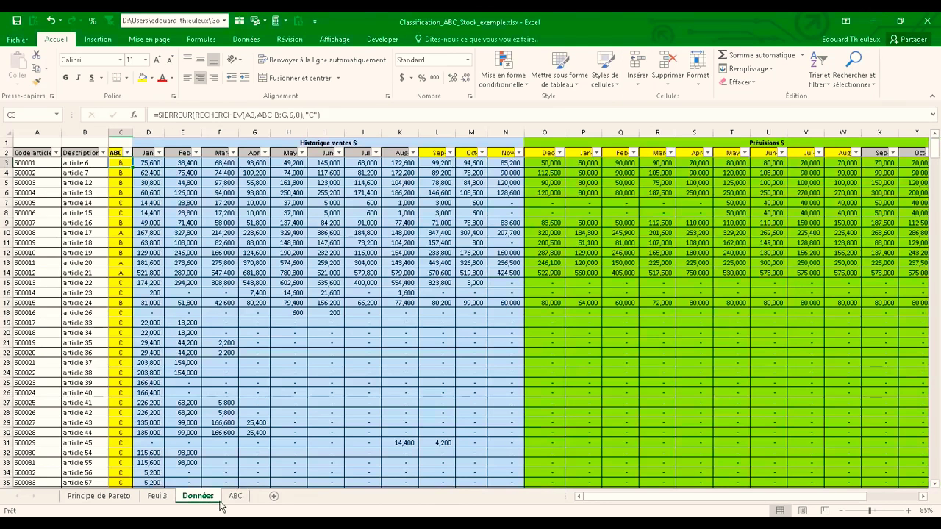
{"action": "left_click", "coordinate": [235, 497]}
{"action": "right_click", "coordinate": [197, 272]}
{"action": "left_click", "coordinate": [228, 325]}
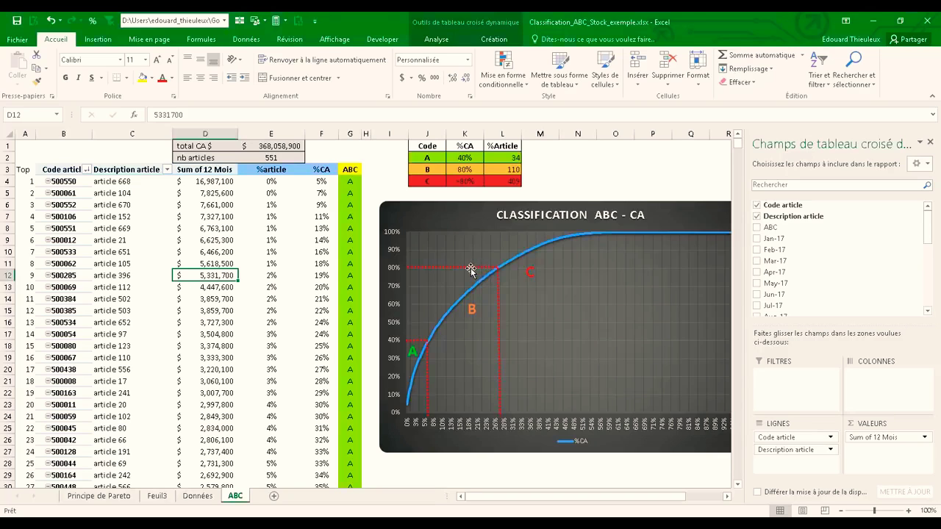
{"action": "left_click", "coordinate": [691, 169]}
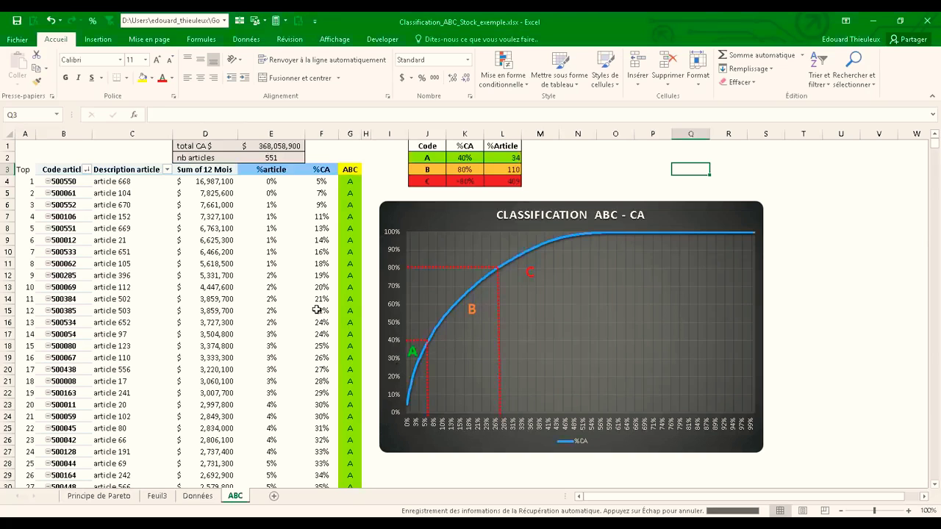
Step: Switch to the Module 2 - Gestion du temps presentation in PowerPoint and run its slide show to the Programme du Module slide
{"action": "left_click", "coordinate": [560, 524]}
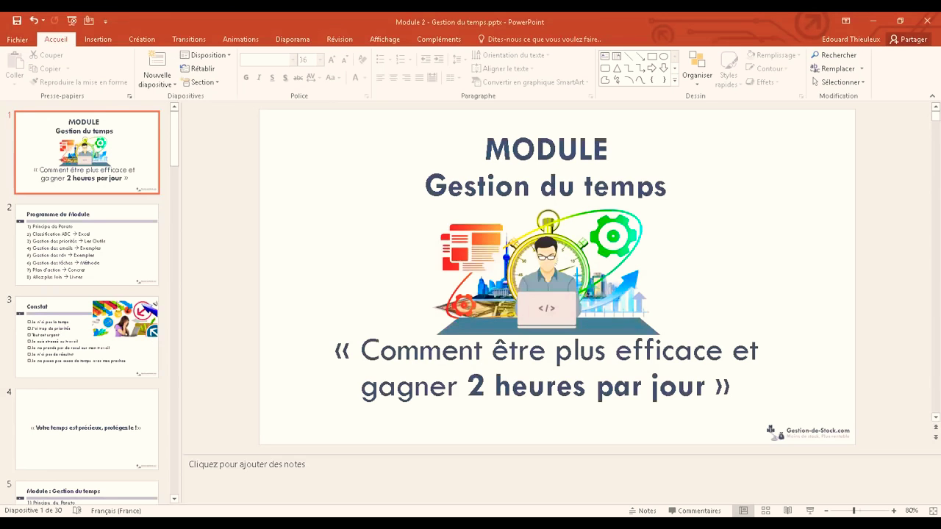
{"action": "left_click", "coordinate": [809, 511]}
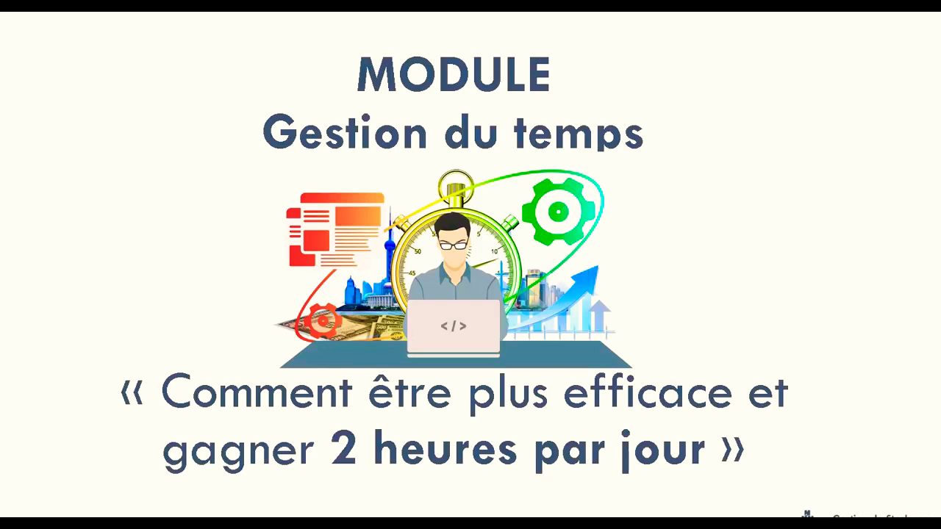
{"action": "key", "text": "Right"}
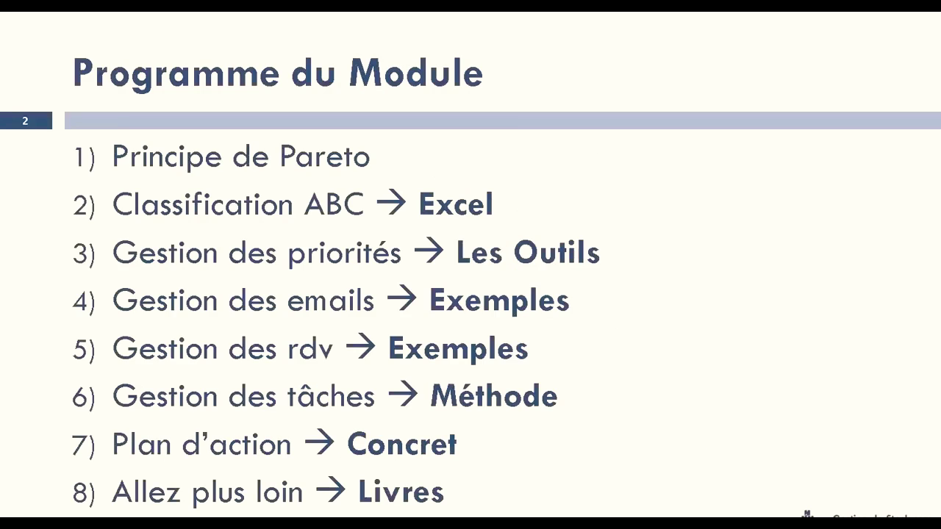